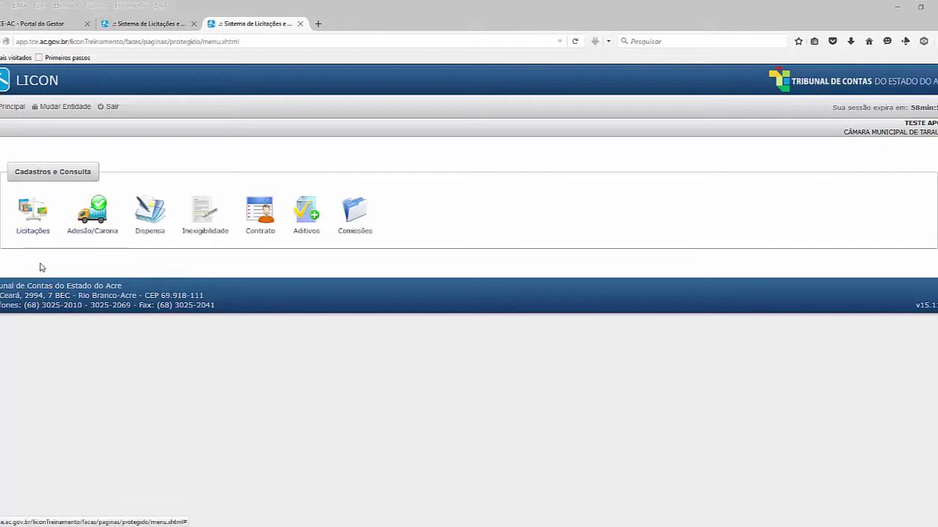
Open the Licitações list, expand Pregão Presencial 0003/2015 and review its details and documents
left_click(30, 218)
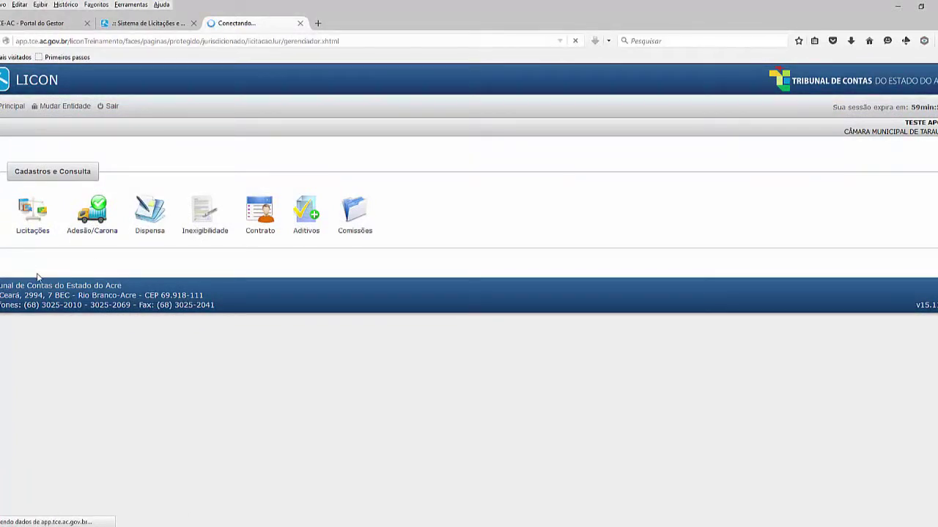
scroll(167, 315, "down", 1)
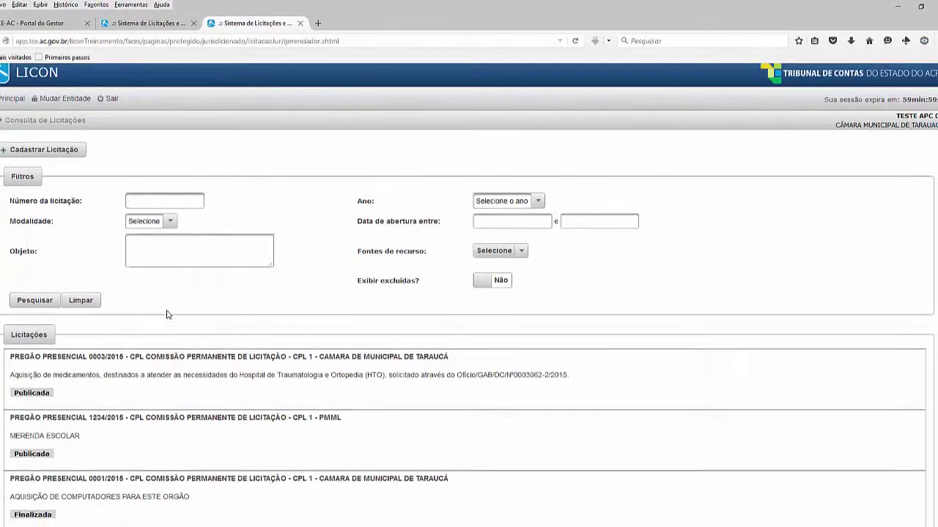
scroll(167, 315, "down", 2)
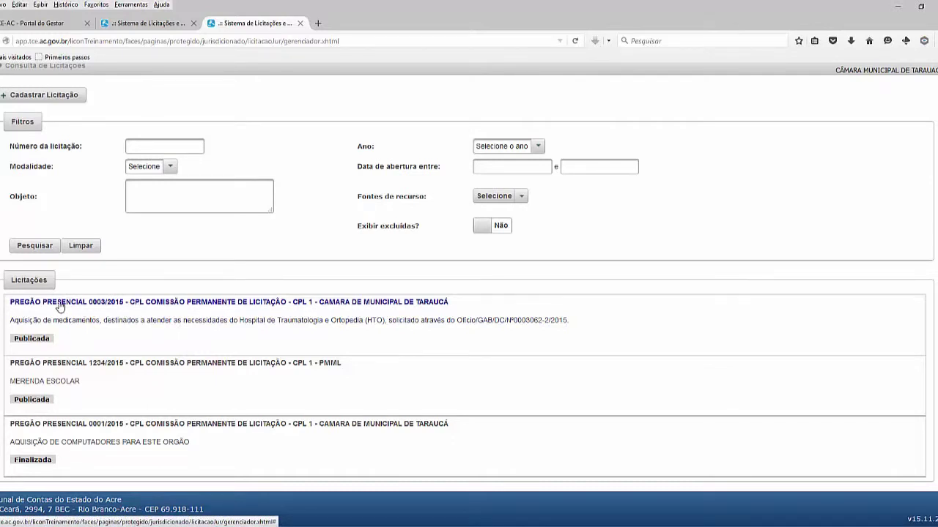
left_click(185, 322)
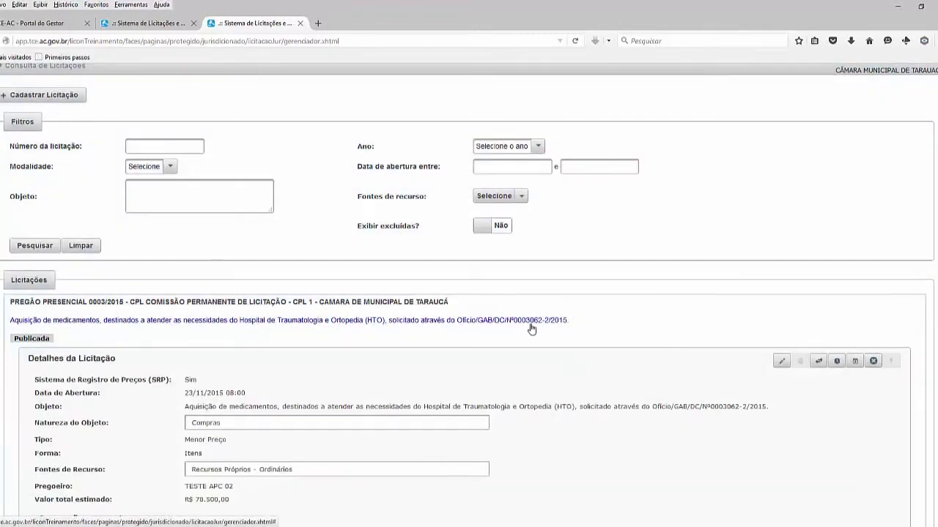
scroll(601, 348, "down", 3)
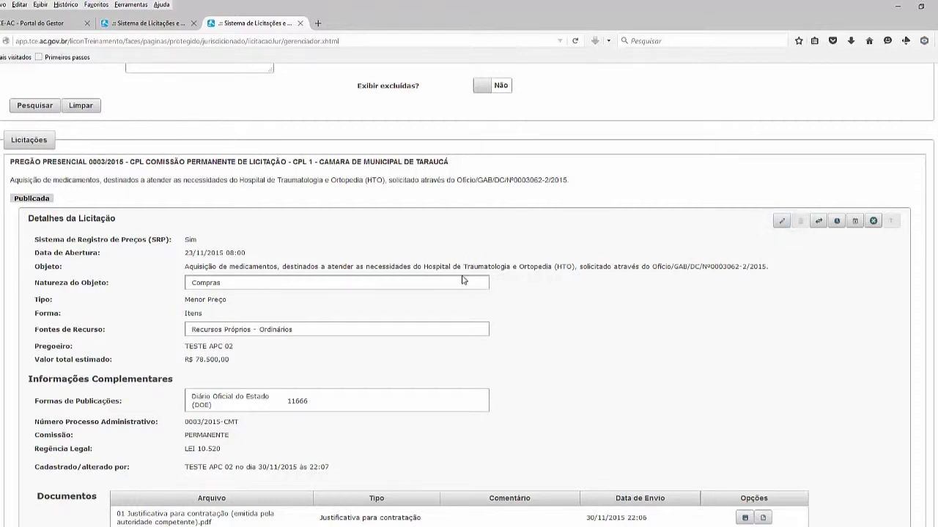
scroll(462, 280, "down", 5)
scroll(301, 225, "up", 5)
Edit Pregão Presencial 0003/2015 so that its Regência Legal lists LEI 10.520/02 and LEI 8.666/93 on separate lines
left_click(779, 223)
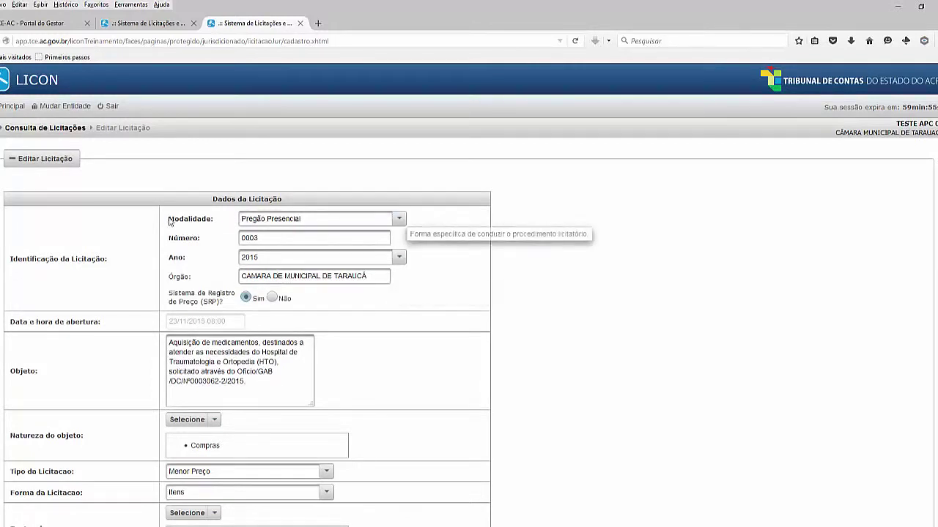
scroll(279, 273, "down", 2)
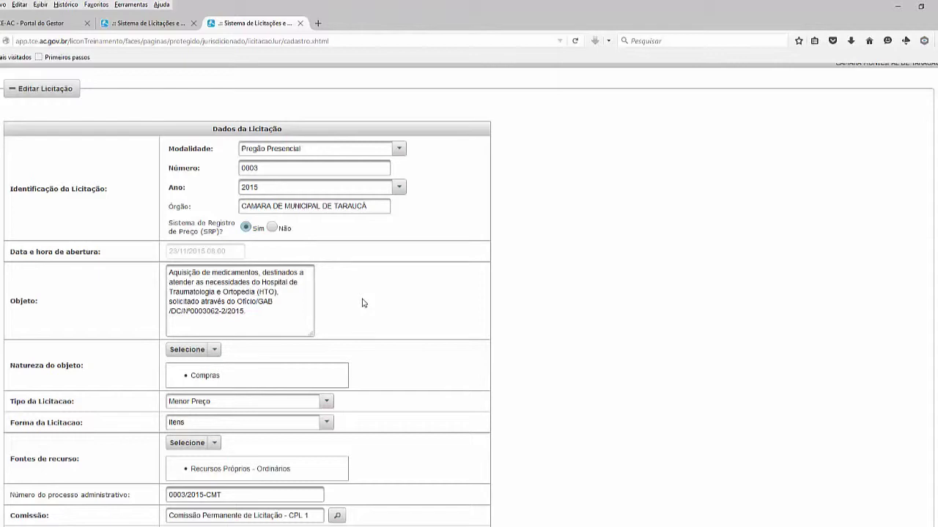
scroll(362, 303, "down", 8)
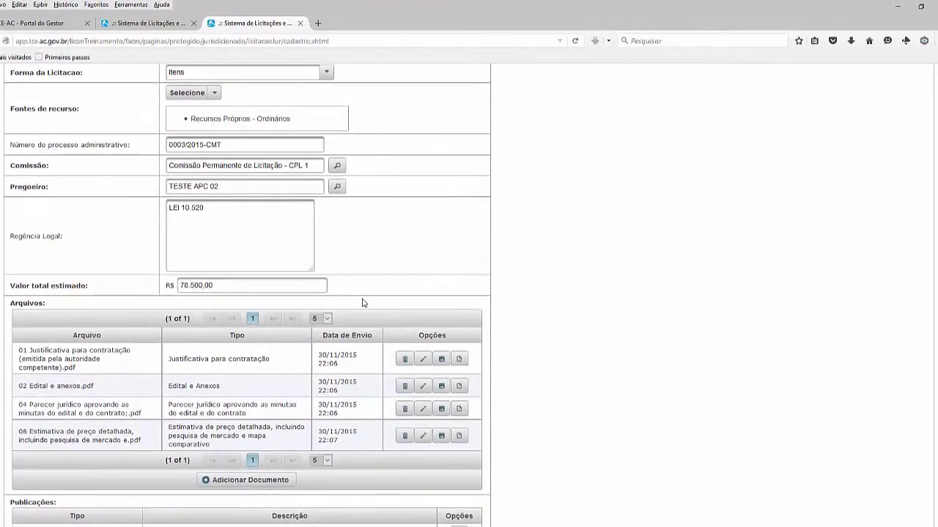
scroll(362, 302, "up", 3)
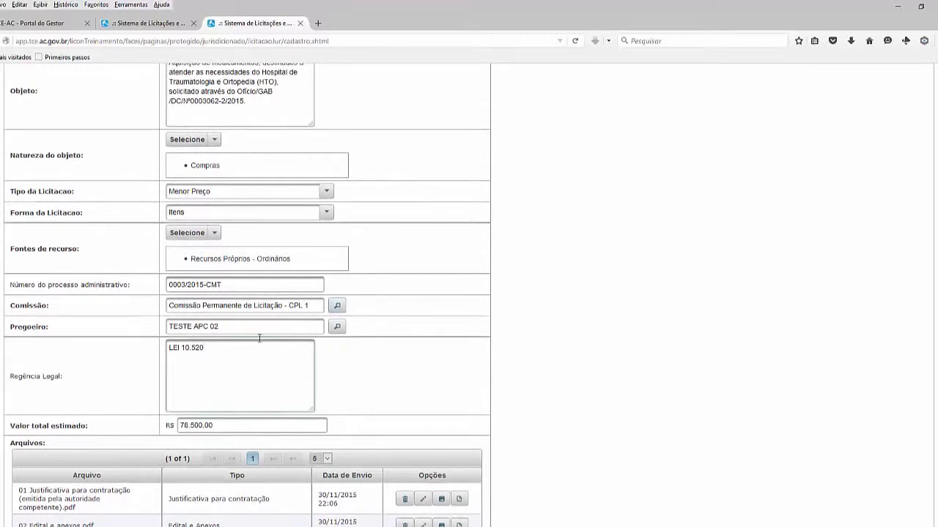
scroll(362, 336, "up", 5)
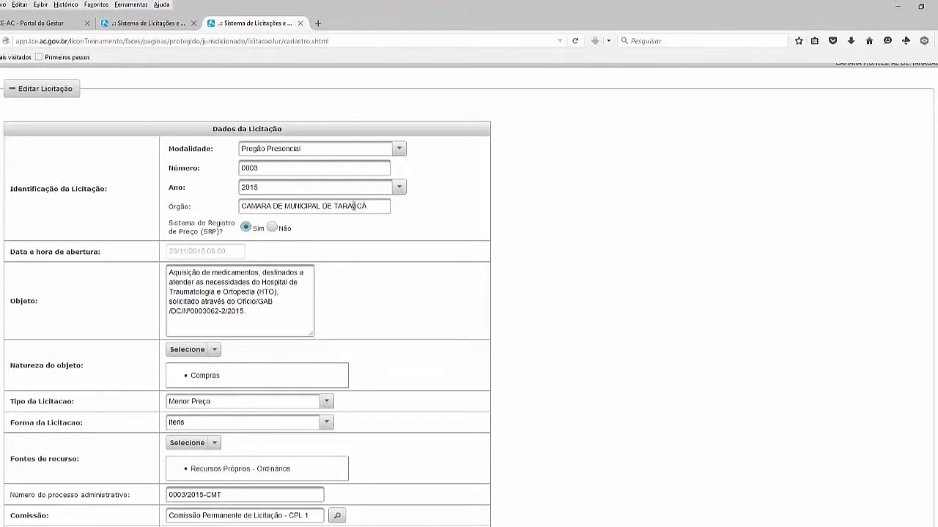
scroll(459, 276, "down", 5)
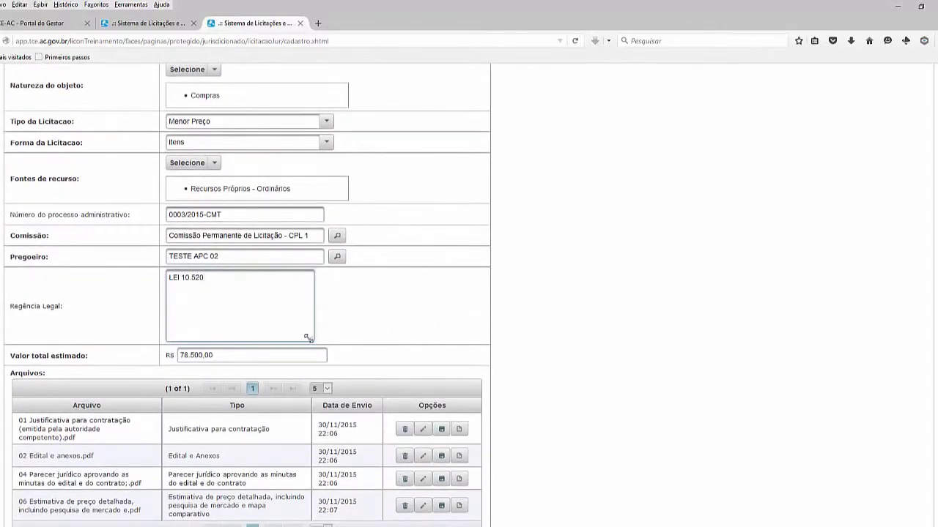
left_click_drag(311, 338, 318, 286)
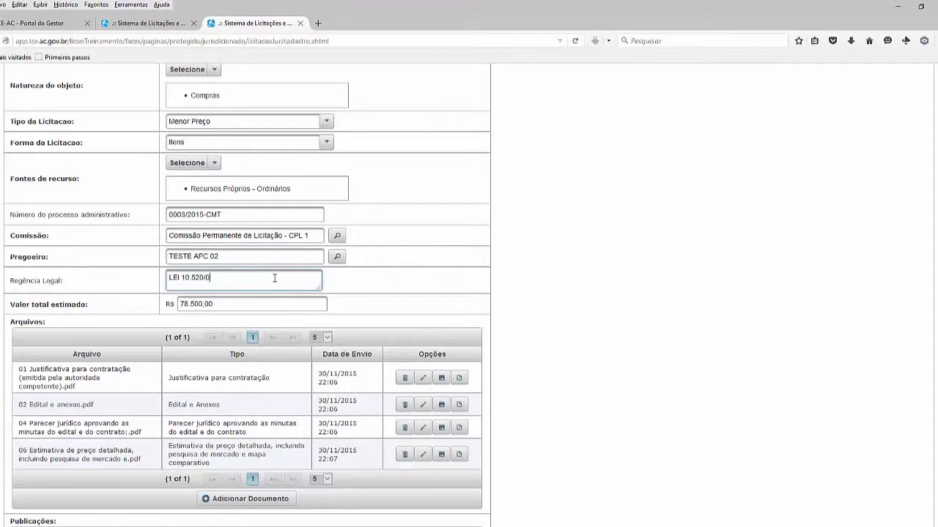
key("Return")
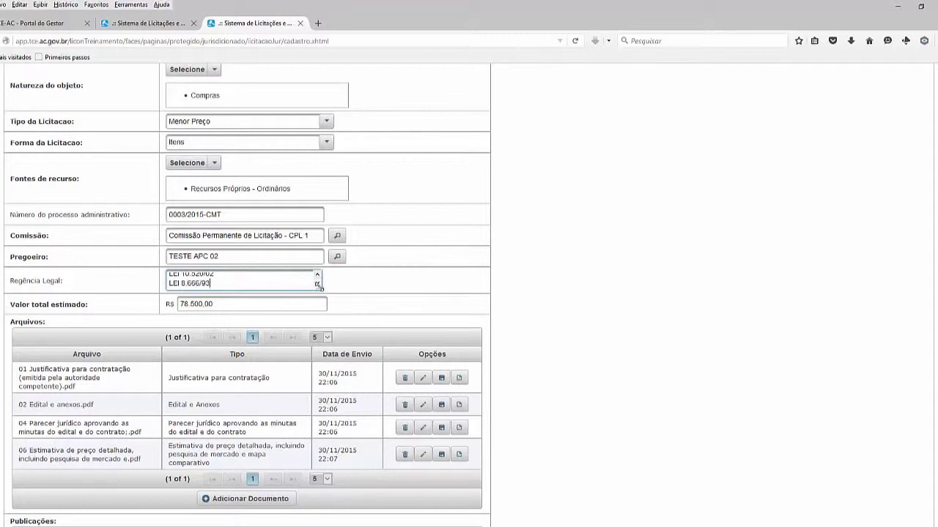
left_click_drag(319, 288, 328, 299)
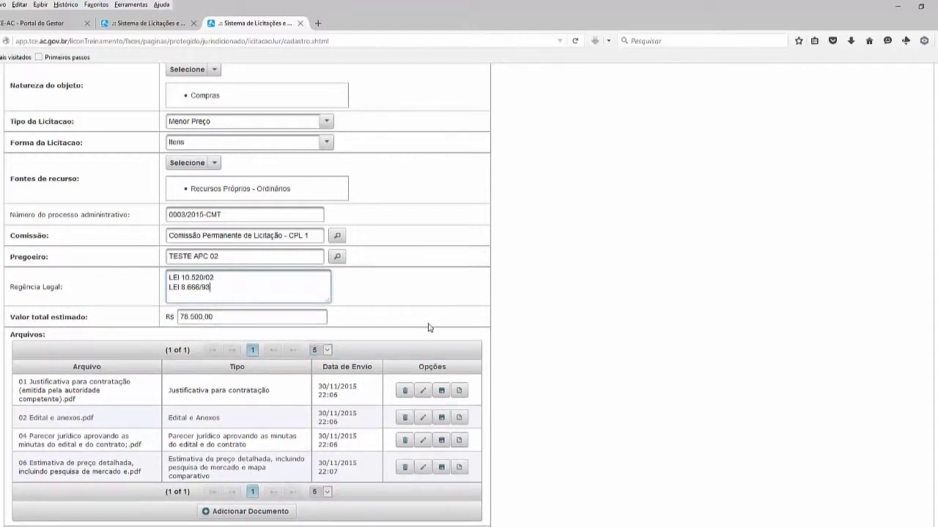
Save the edited licitação, check its data summary and publish it
scroll(429, 326, "down", 2)
scroll(429, 329, "down", 3)
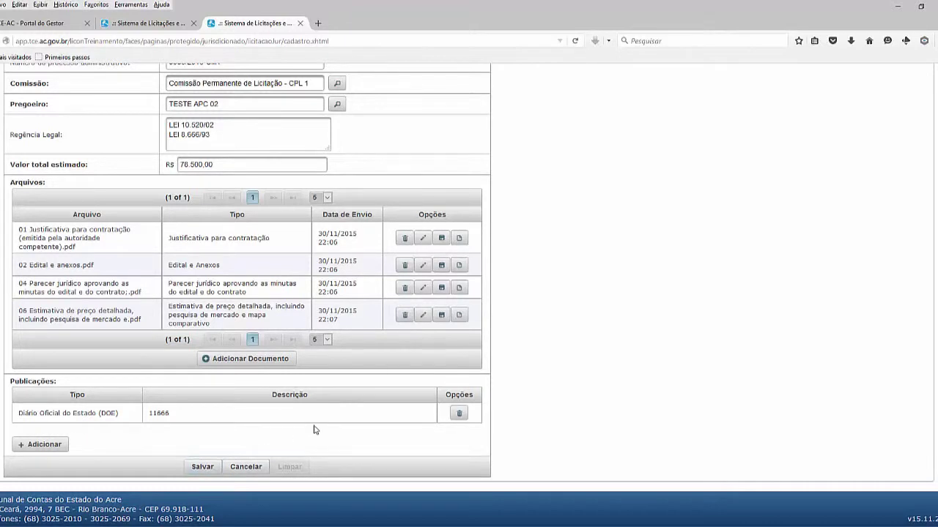
left_click(203, 467)
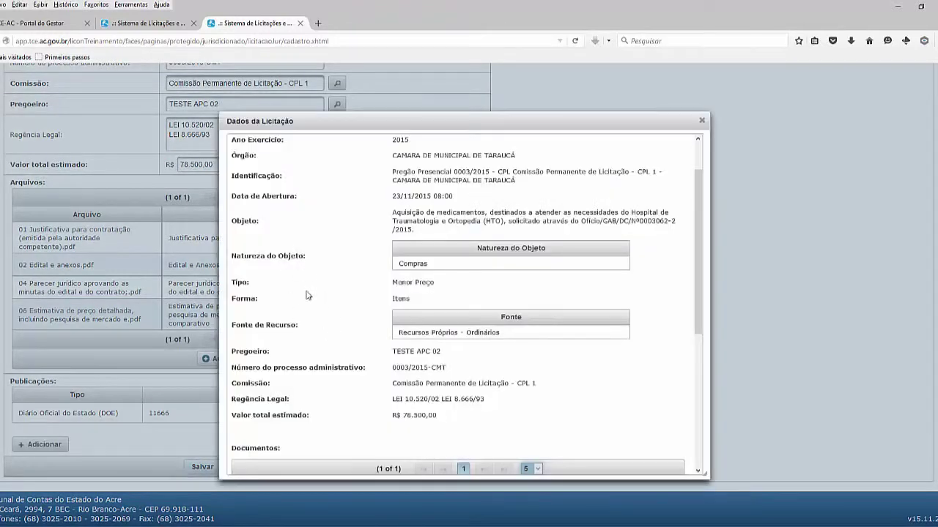
scroll(327, 266, "up", 2)
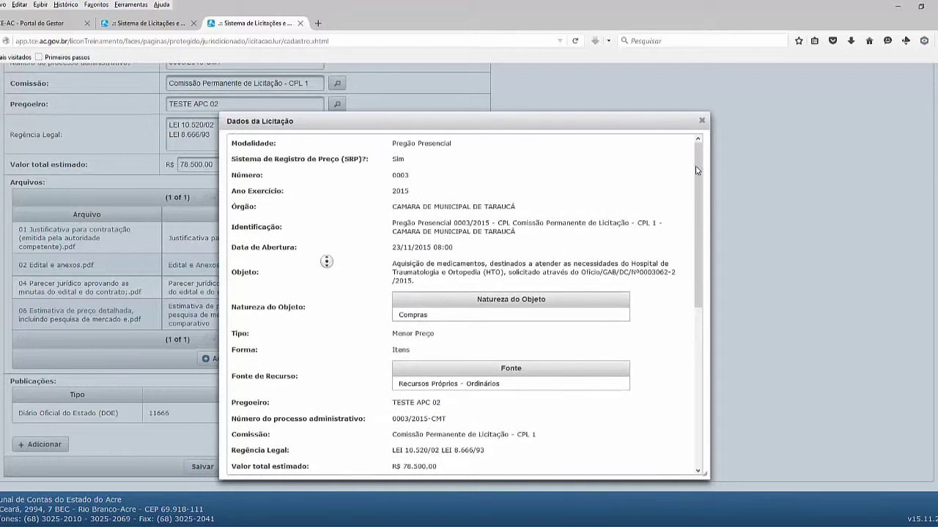
scroll(481, 332, "down", 5)
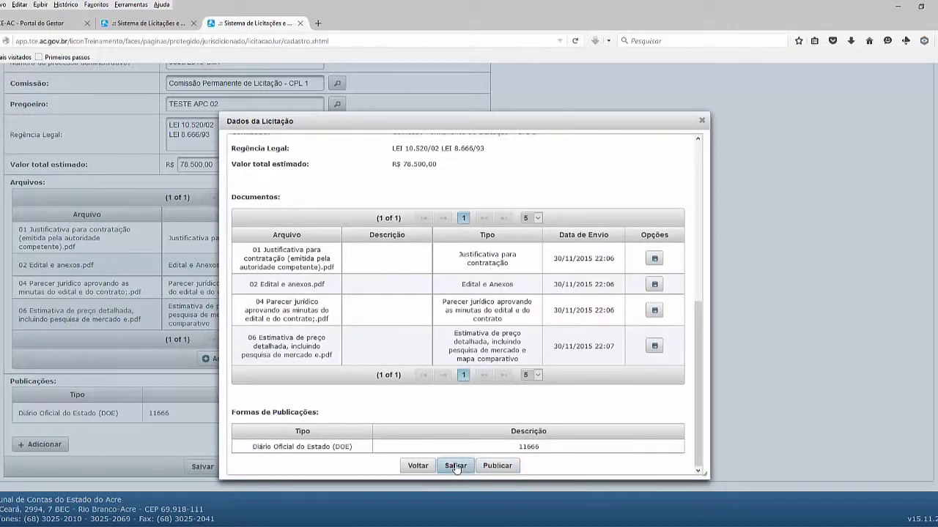
left_click(499, 467)
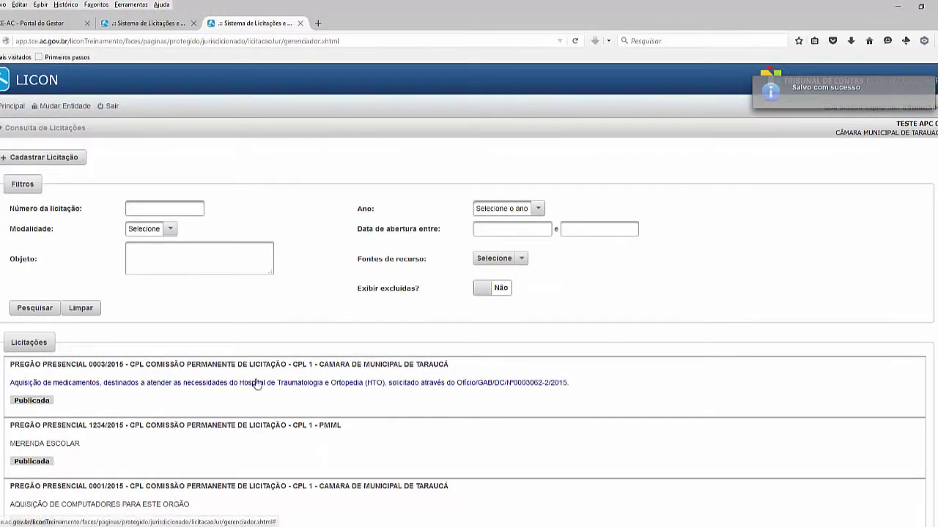
Start a postponement (Prorrogar) of Pregão Presencial 0003/2015 with Retificação do Edital as the reason
left_click(296, 389)
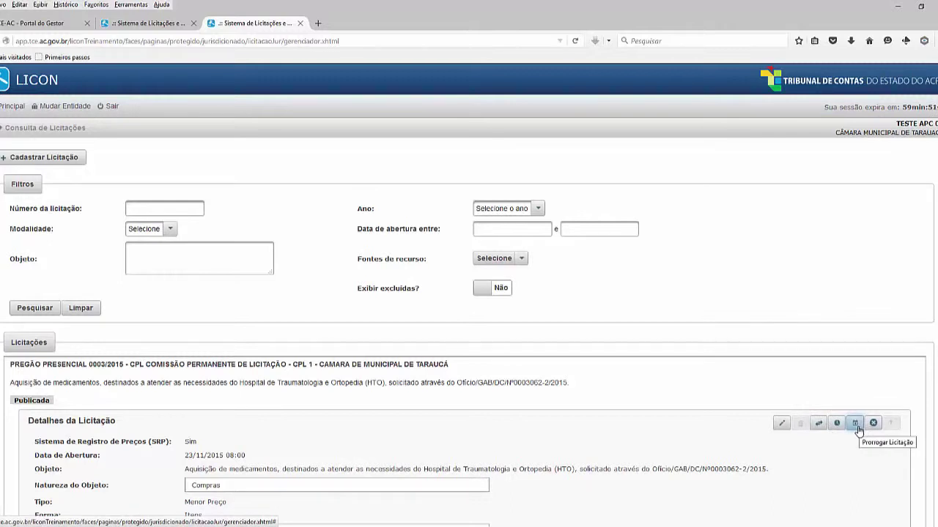
scroll(675, 435, "down", 3)
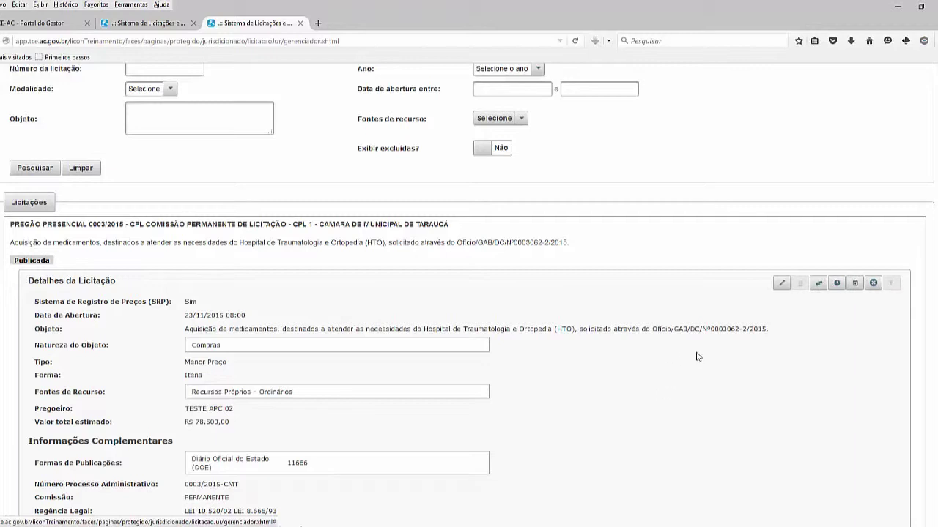
left_click(854, 285)
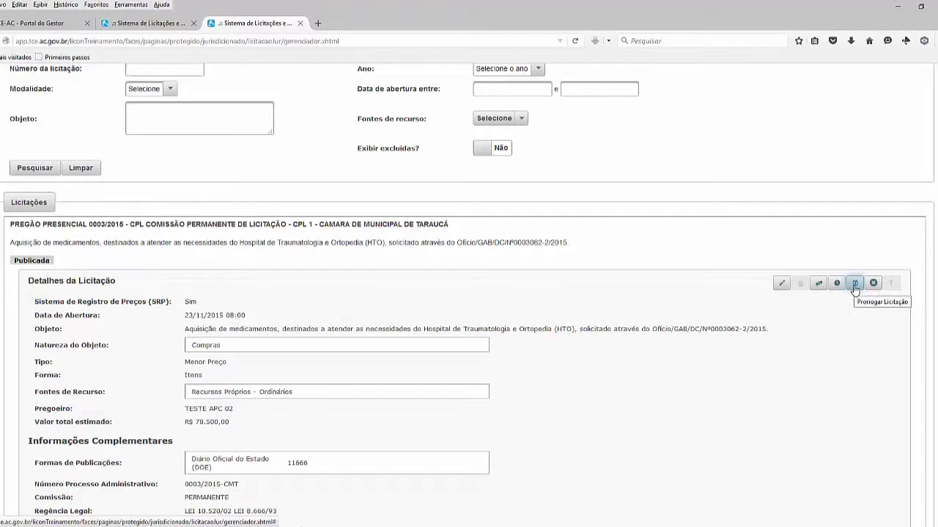
left_click(854, 285)
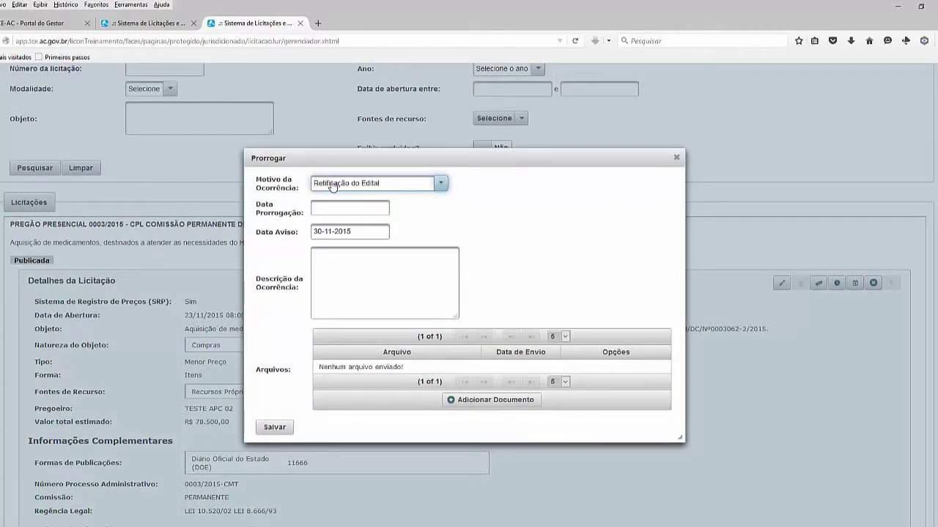
left_click(441, 185)
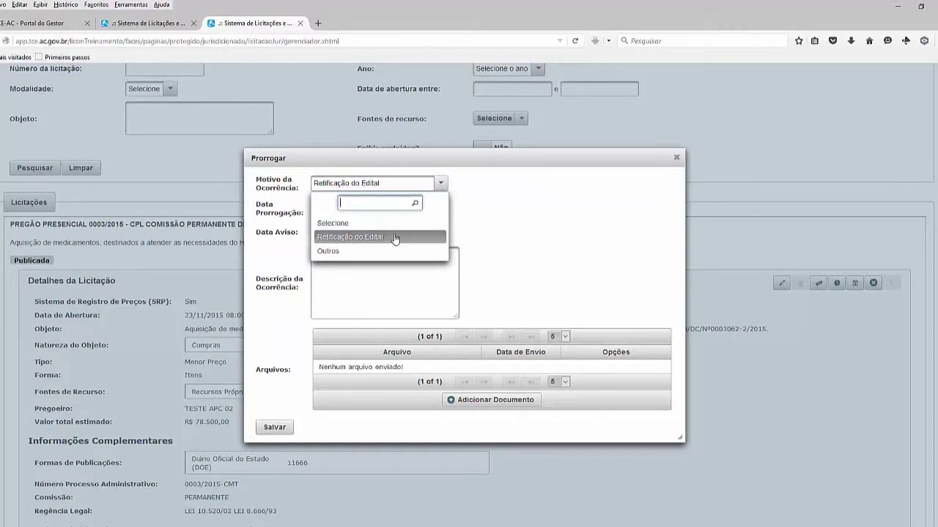
left_click(394, 239)
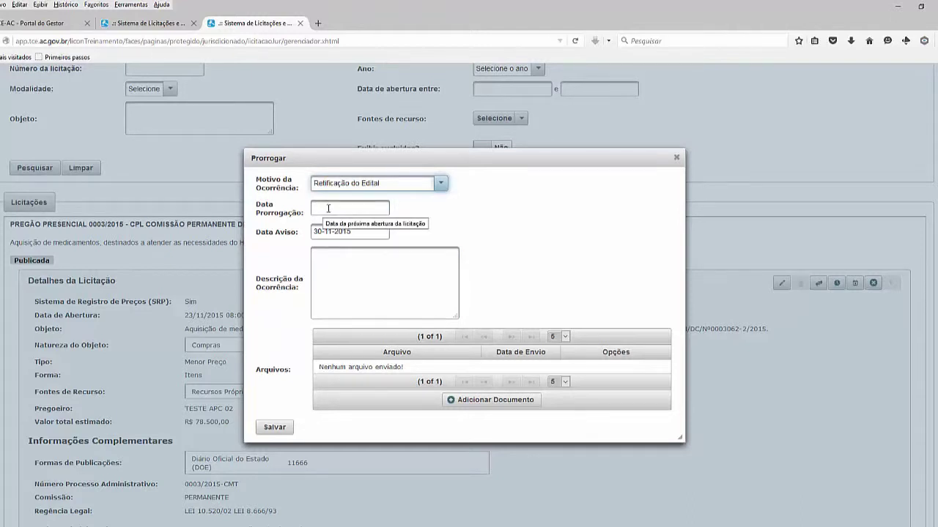
Set the postponement's Data Prorrogação to 24/11/2015 09:00
left_click_drag(386, 161, 349, 194)
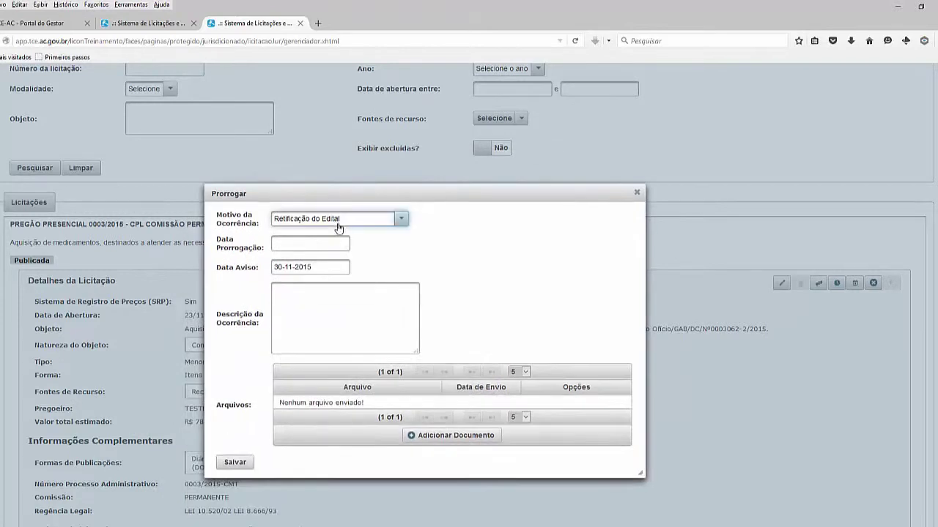
left_click(331, 241)
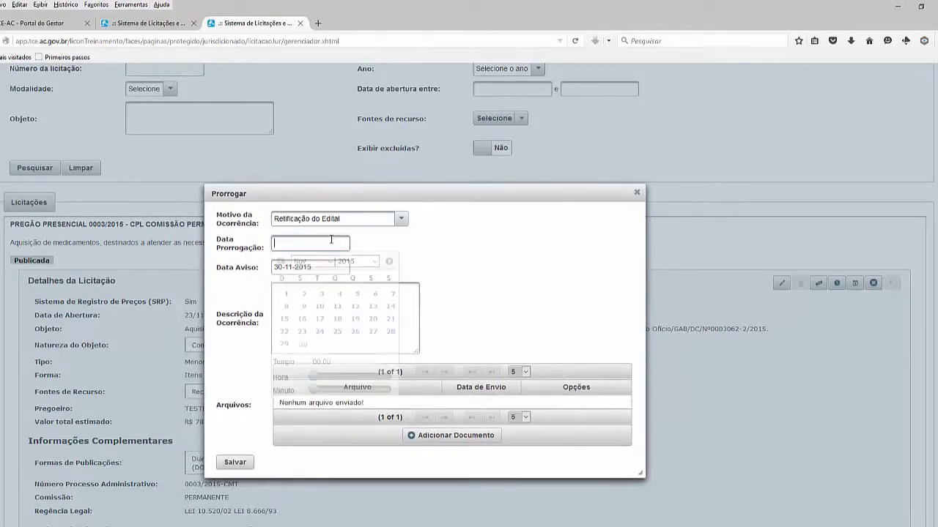
left_click(326, 332)
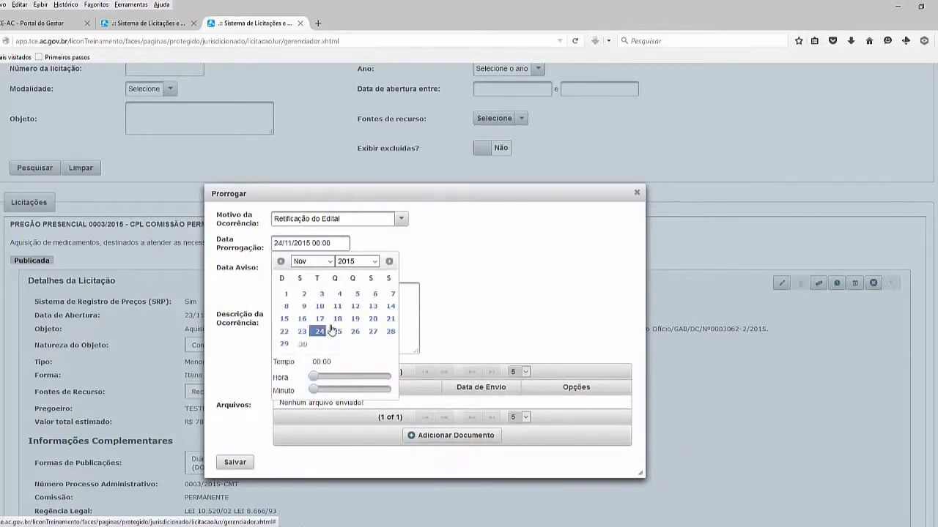
left_click(344, 377)
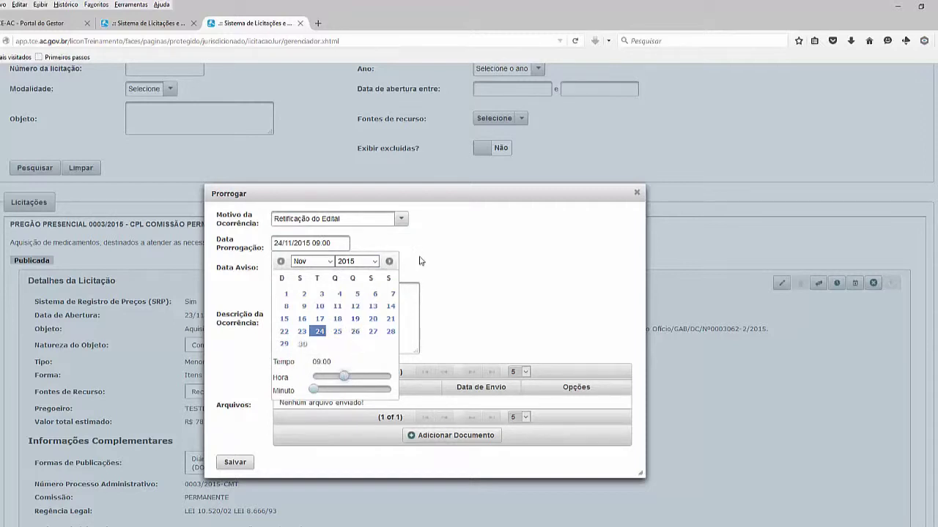
left_click(388, 277)
Enter "EDITAL ALTERADO POR DEMANDA JUDICIAL" as the Descrição da Ocorrência
left_click(329, 306)
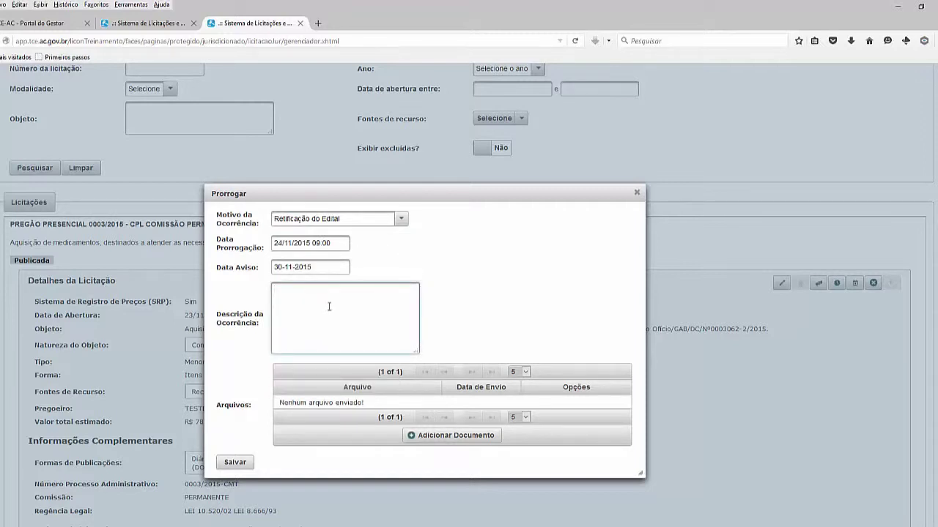
type("EDITAL")
type("DEMANDA JUDI")
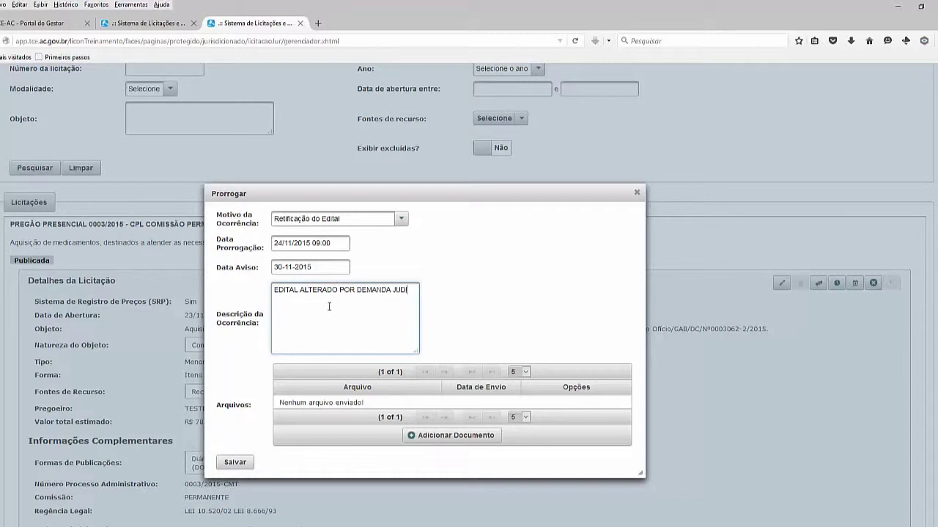
type("AL")
key("BackSpace")
key("BackSpace")
key("BackSpace")
type("IAL")
Attach "12 Outros documentos.pdf" from the 02 FASE EXTERNA folder to the postponement and save it
left_click(469, 438)
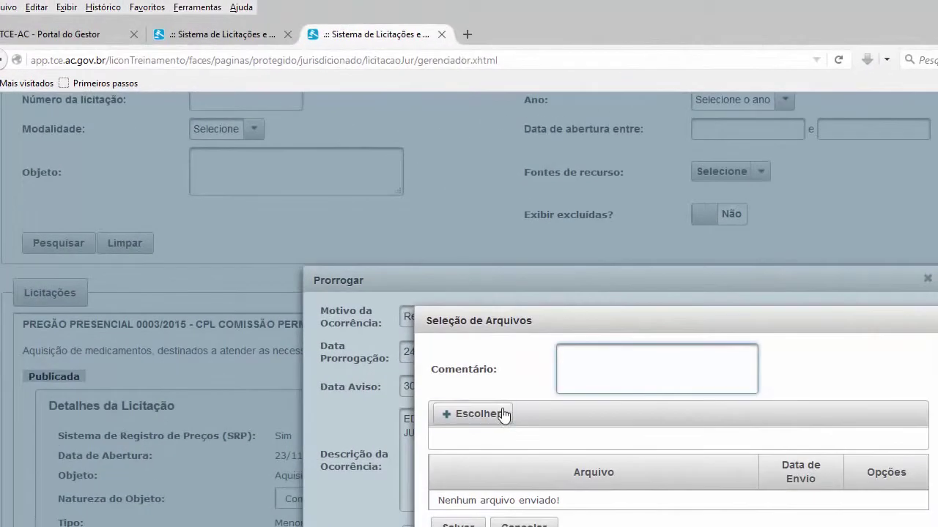
left_click(504, 415)
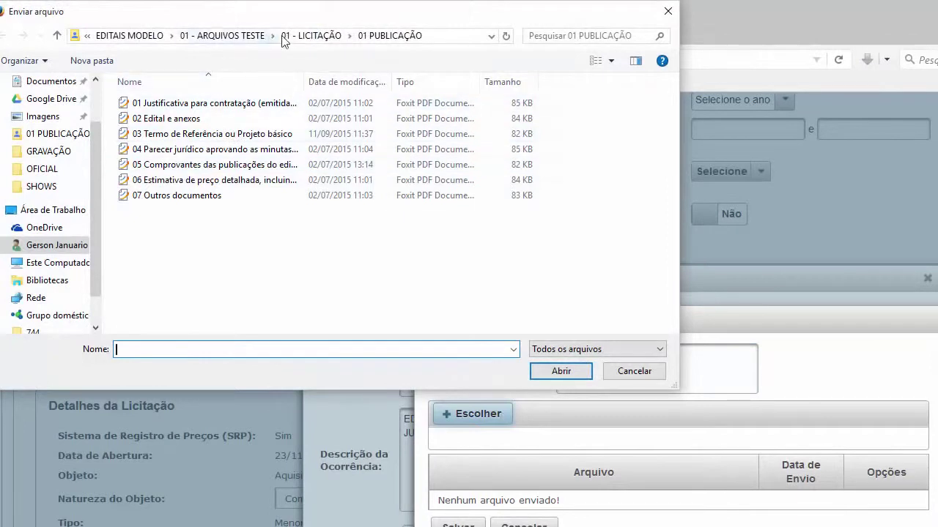
left_click(301, 38)
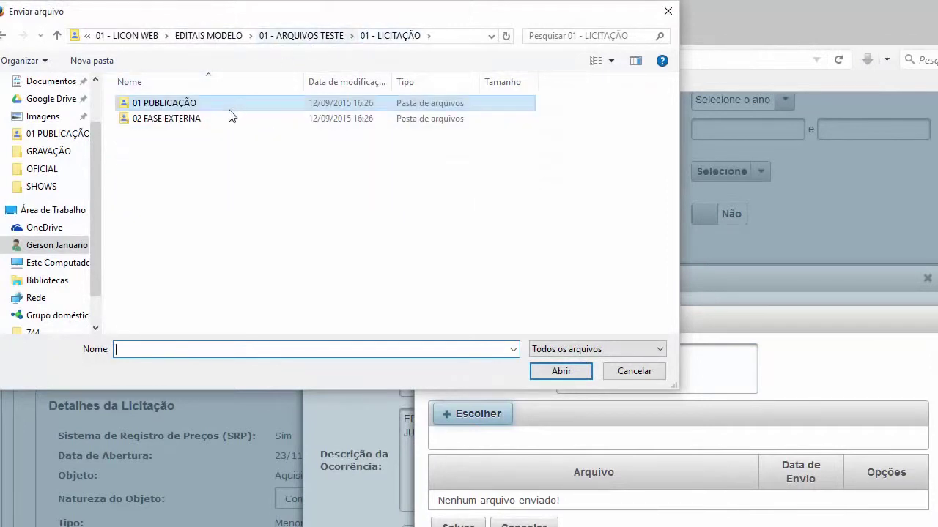
double_click(201, 121)
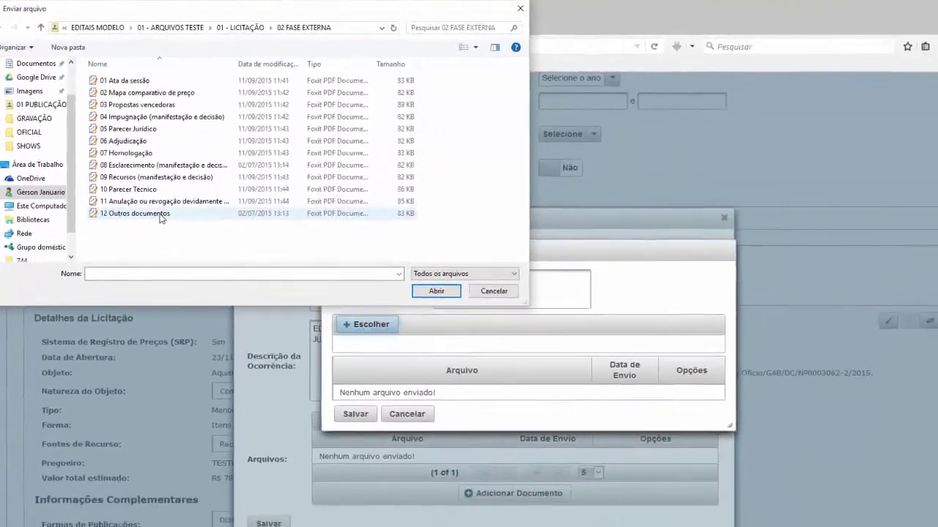
double_click(194, 256)
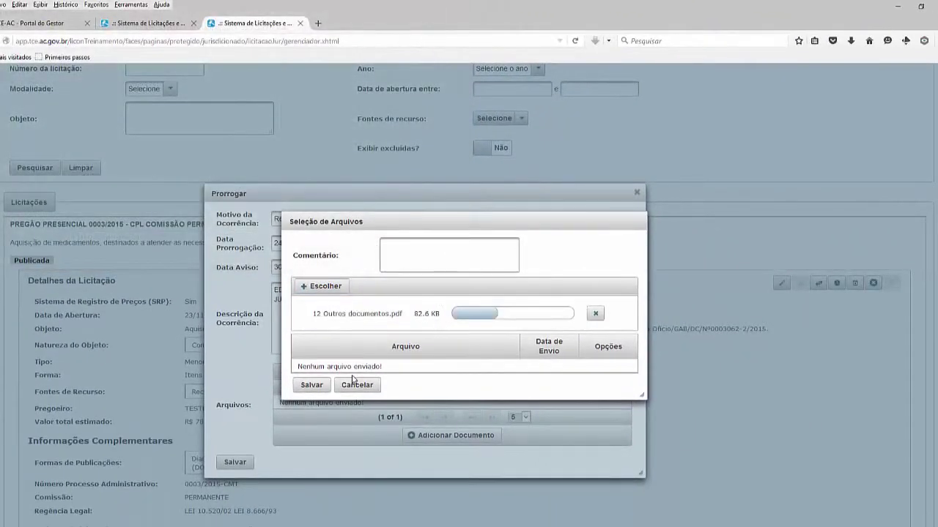
left_click(311, 374)
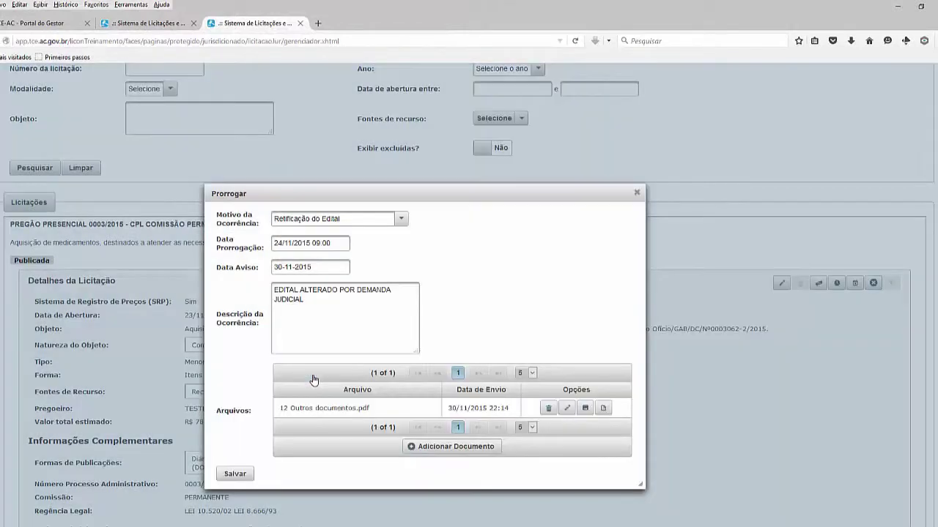
left_click(241, 473)
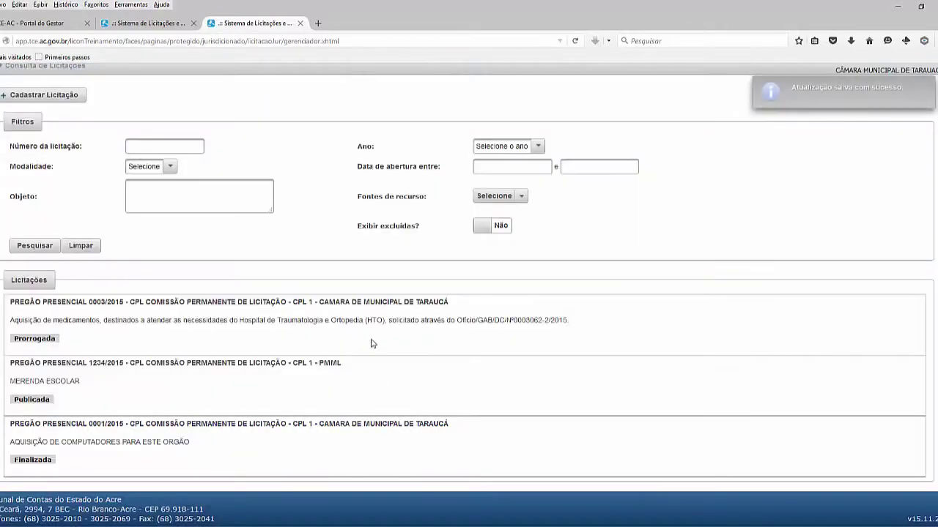
Check the Data de Abertura in the details of Pregão Presencial 0003/2015
left_click(223, 322)
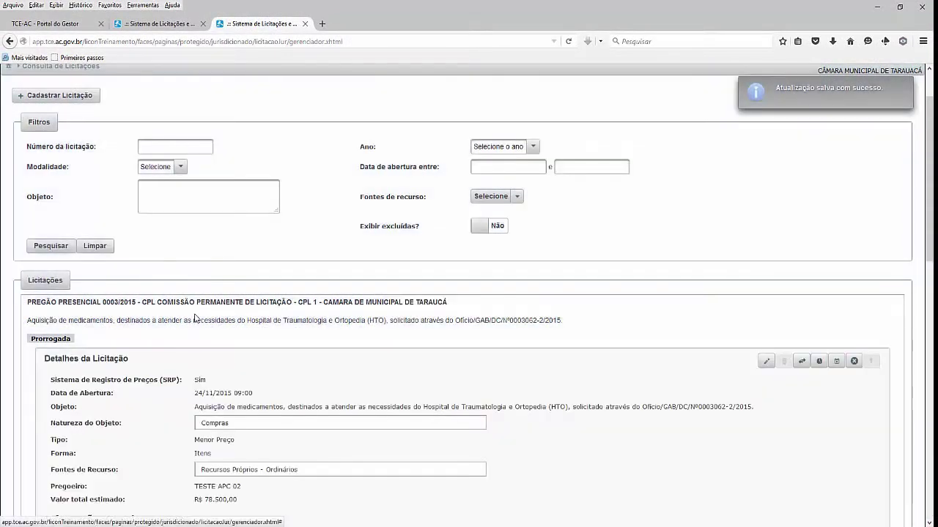
scroll(202, 293, "down", 2)
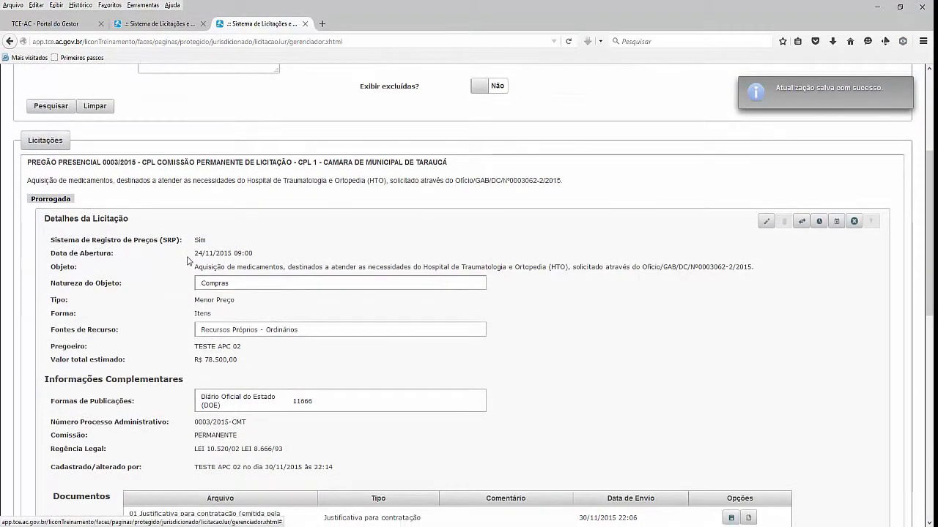
left_click_drag(197, 254, 253, 255)
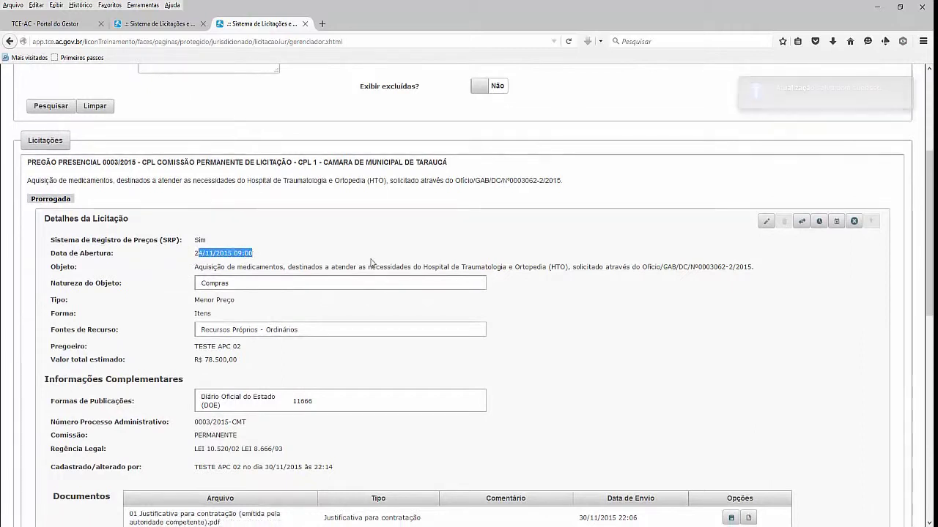
left_click(359, 264)
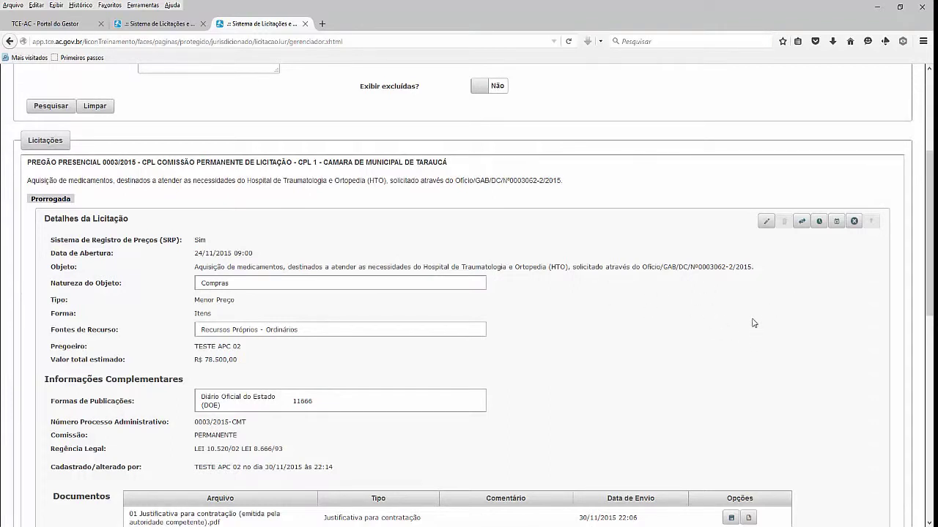
Start a suspension (Suspender) of Pregão Presencial 0003/2015 with reason Edital impugnado em análise and description "EDITAL SENDO PELA COMISSÃO"
left_click(854, 224)
left_click(854, 223)
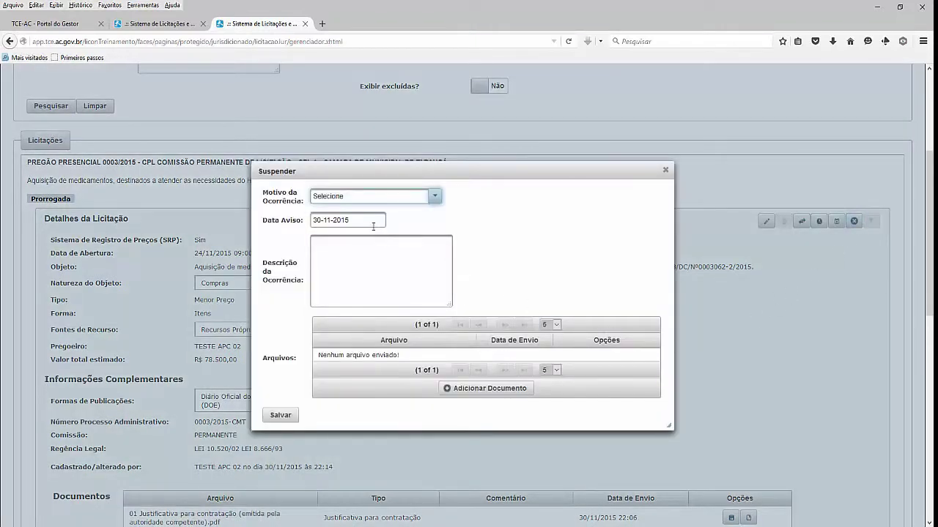
left_click(436, 199)
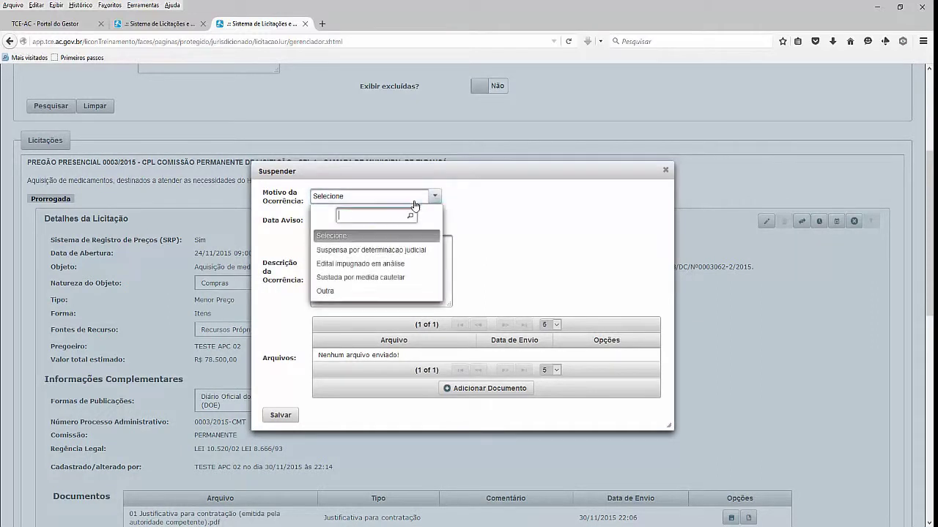
left_click(379, 265)
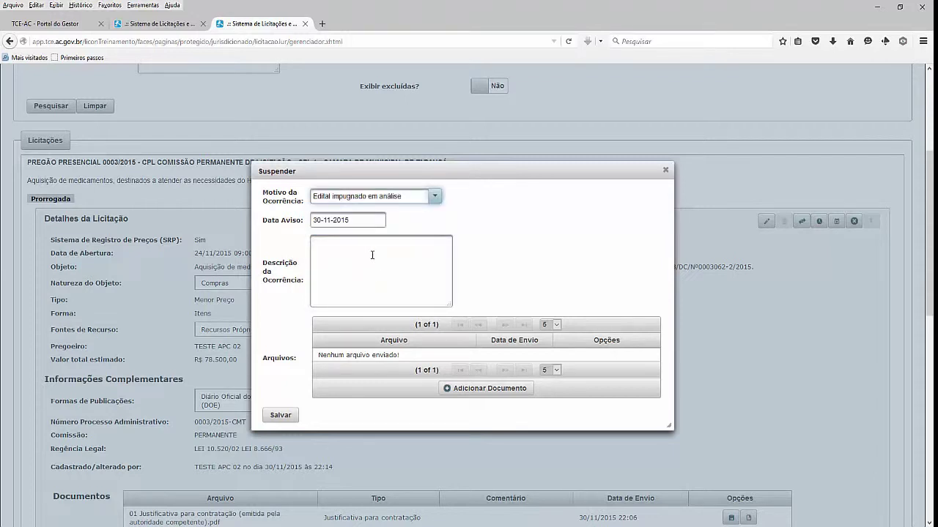
left_click(373, 254)
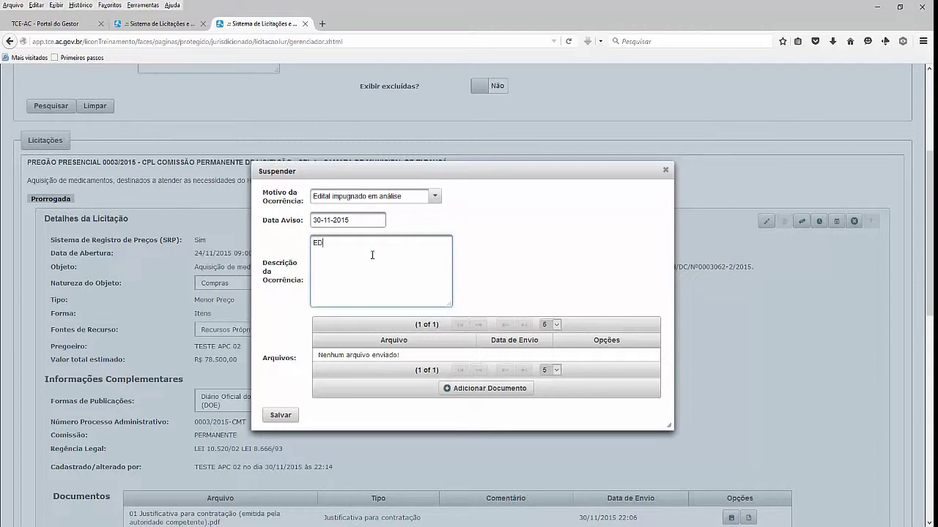
type("ENDO PELA COMISSÃO")
Attach "12 Outros documentos.pdf" to the suspension and save it
left_click(450, 387)
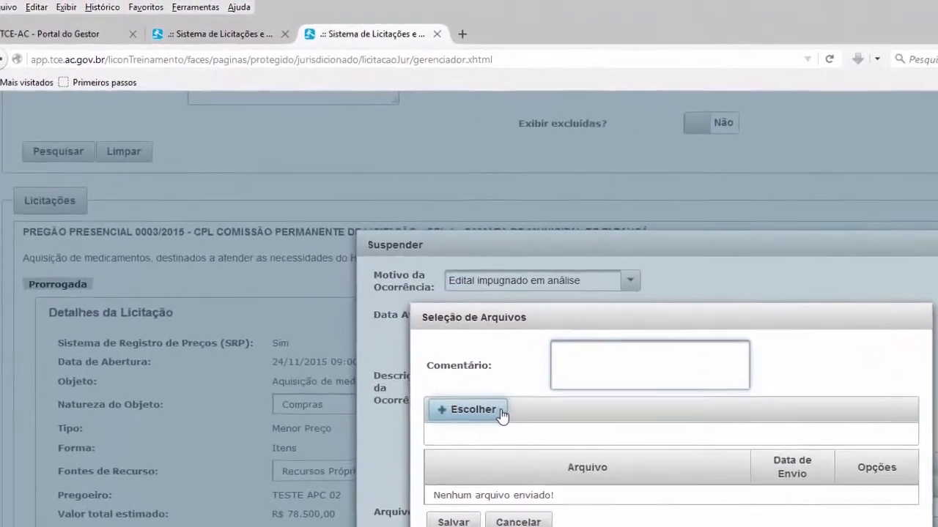
left_click(501, 416)
left_click(241, 271)
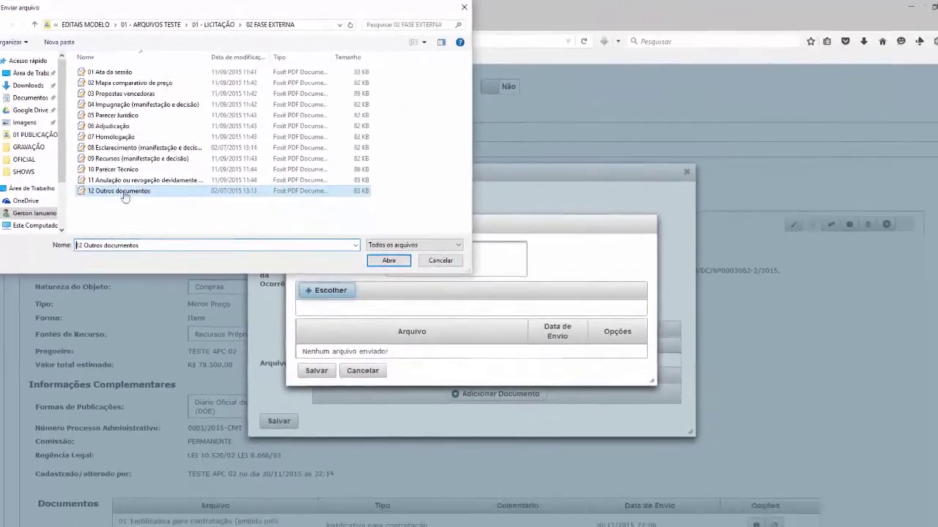
double_click(124, 196)
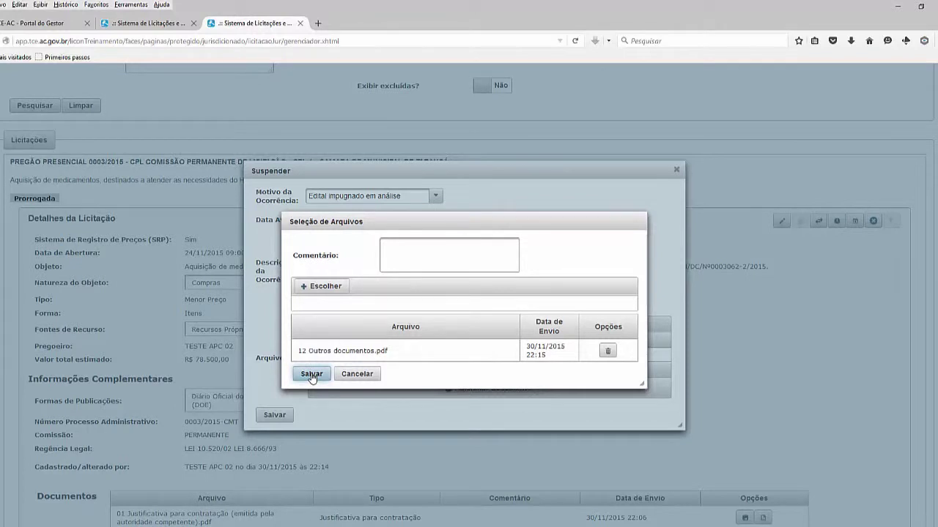
left_click(311, 374)
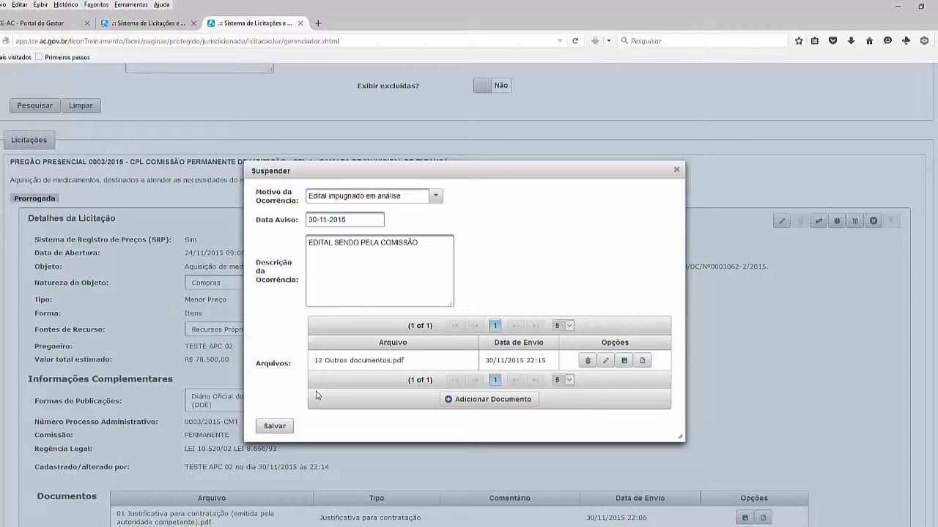
left_click_drag(452, 305, 454, 263)
left_click(283, 385)
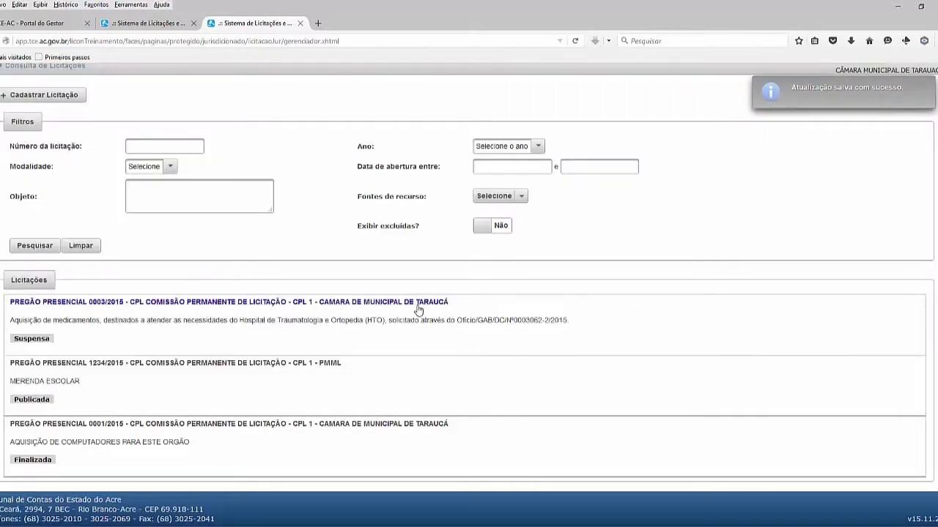
Start reopening (Reabrir) Pregão Presencial 0003/2015 with Data nova abertura 25/11/2015 11:00 and description "REABERTURA PREVISTA"
left_click(418, 303)
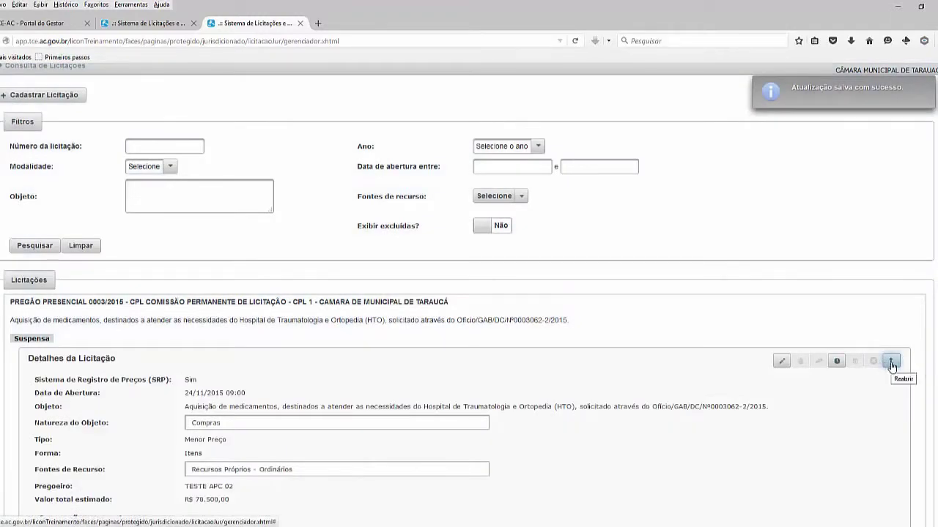
left_click(891, 363)
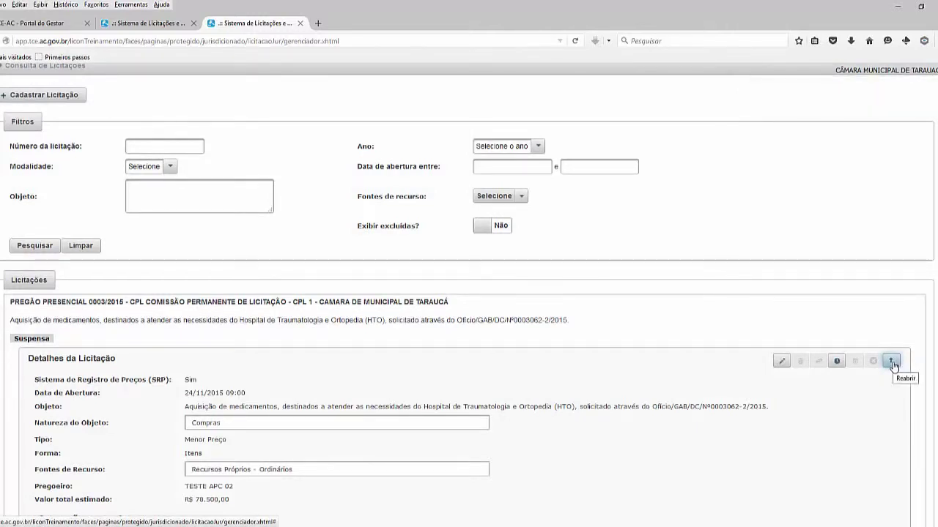
left_click(891, 363)
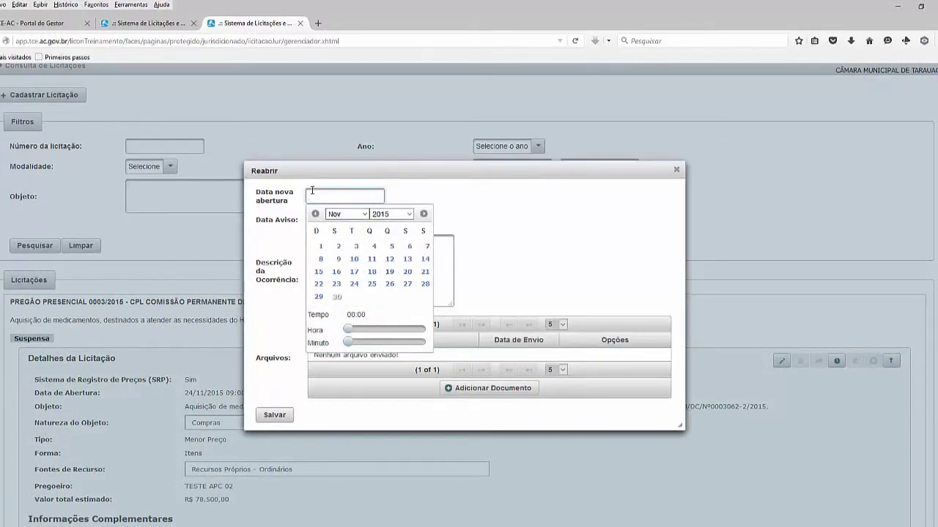
left_click(373, 286)
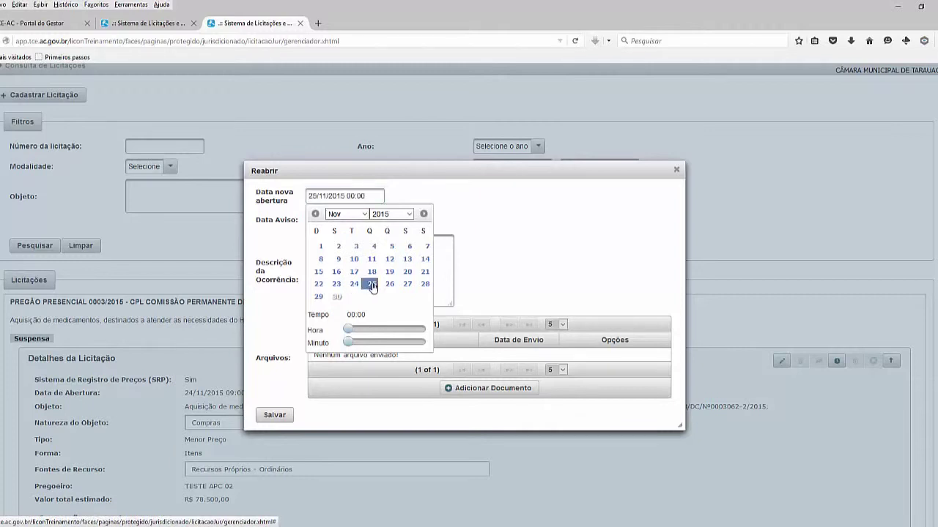
left_click(385, 331)
left_click(498, 223)
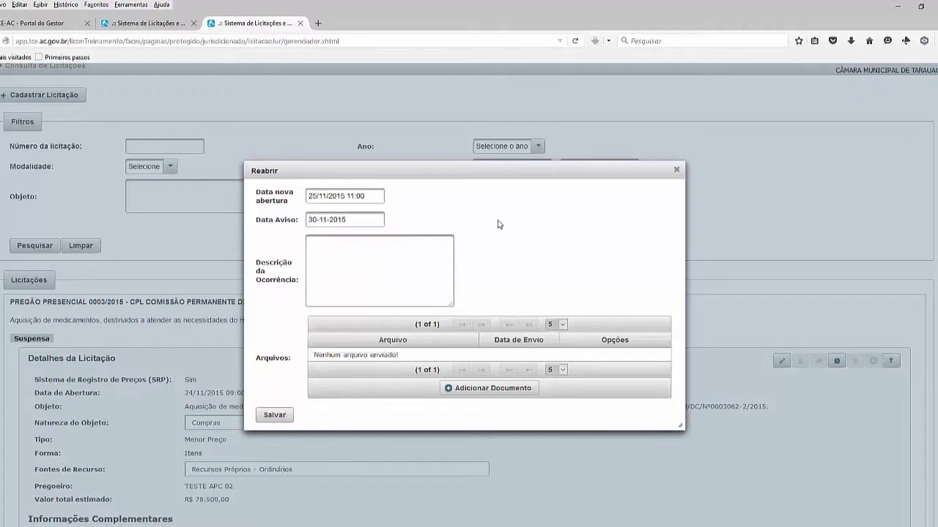
left_click(360, 254)
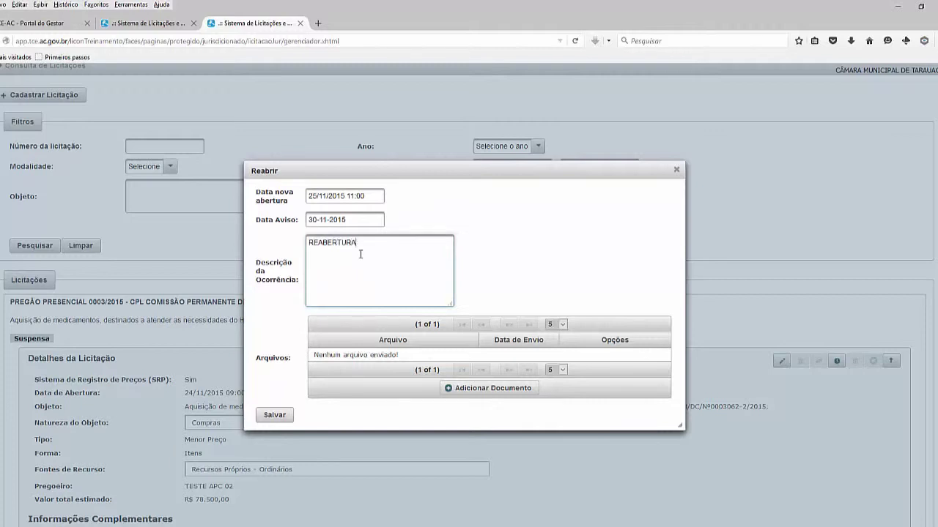
type("REABERTURA PREVISTA")
Attach "12 Outros documentos.pdf" to the reopening and save it
left_click(444, 389)
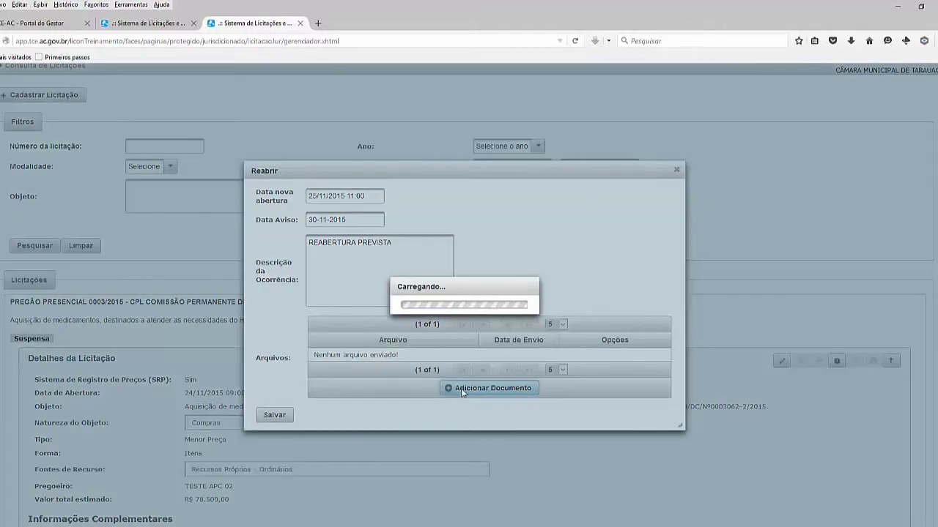
left_click(344, 288)
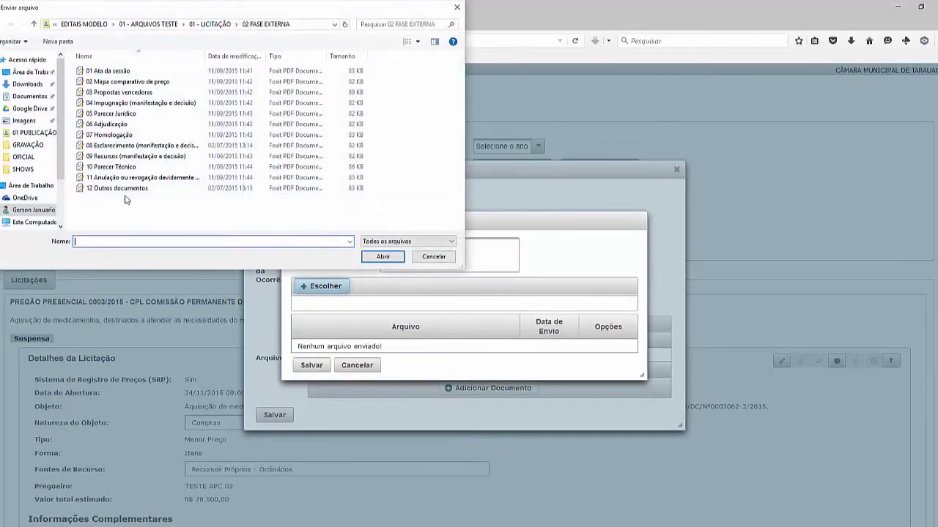
double_click(129, 185)
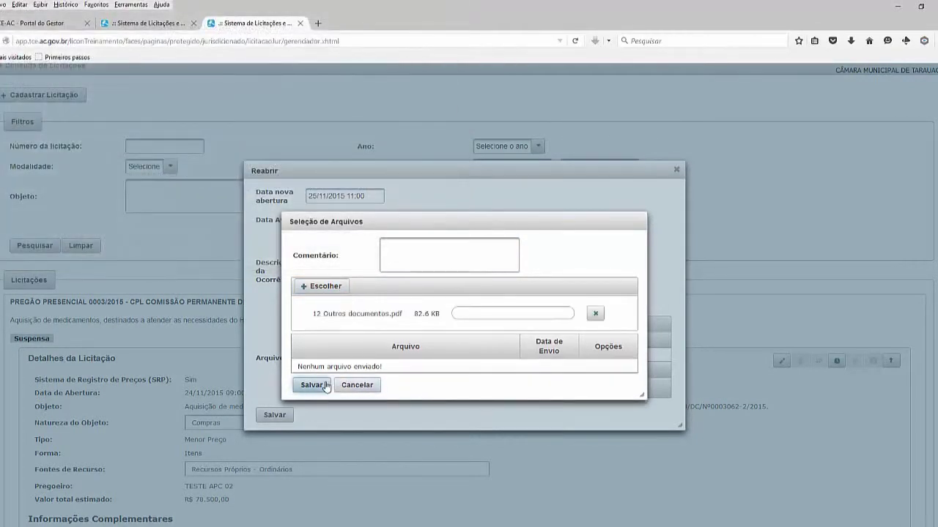
left_click(311, 375)
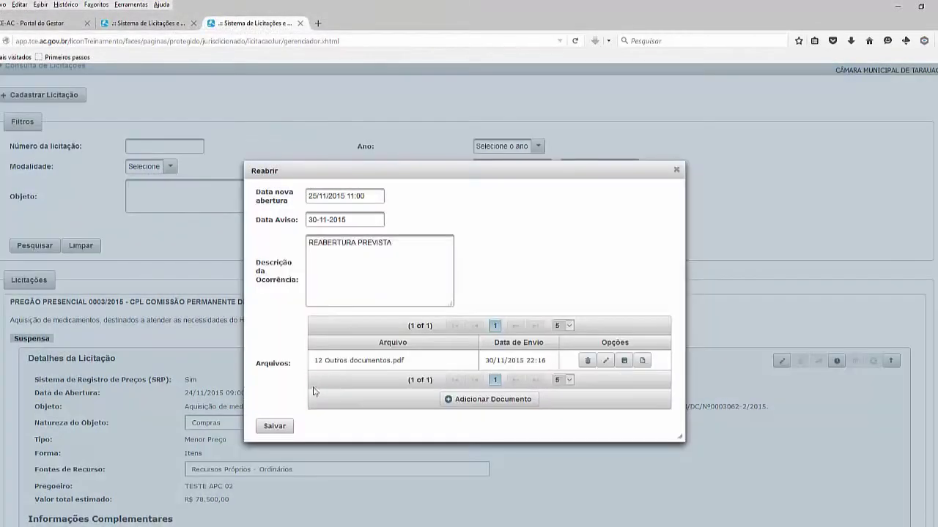
left_click(276, 427)
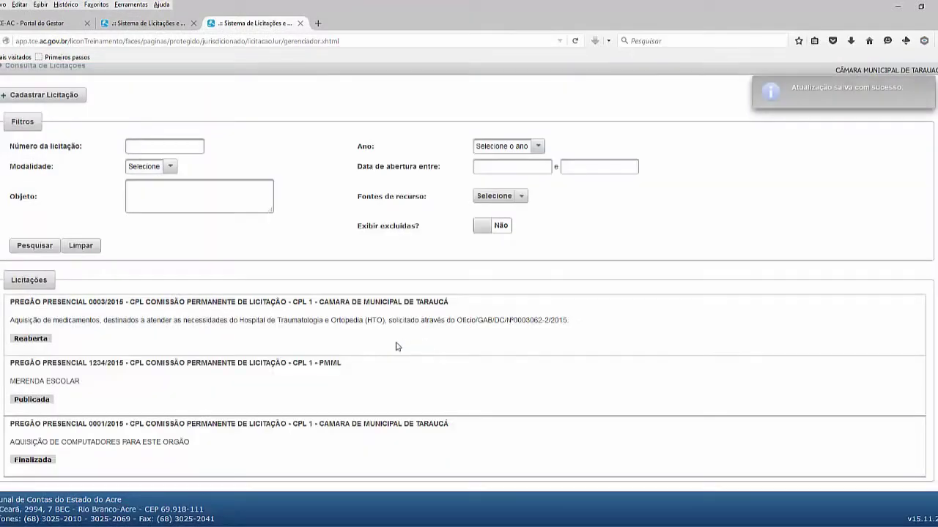
Examine the Finalizar form of Pregão Presencial 0003/2015 and its available reasons, and close it without saving
left_click(397, 320)
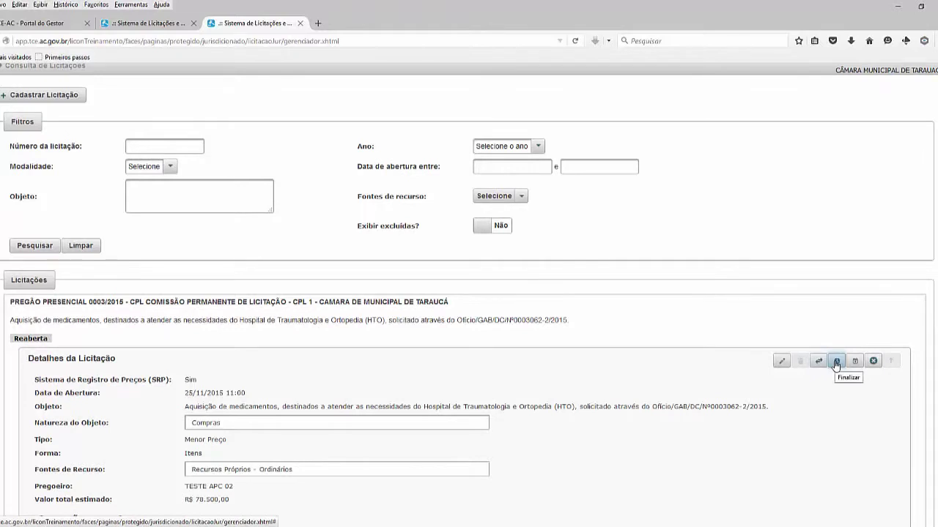
left_click(836, 362)
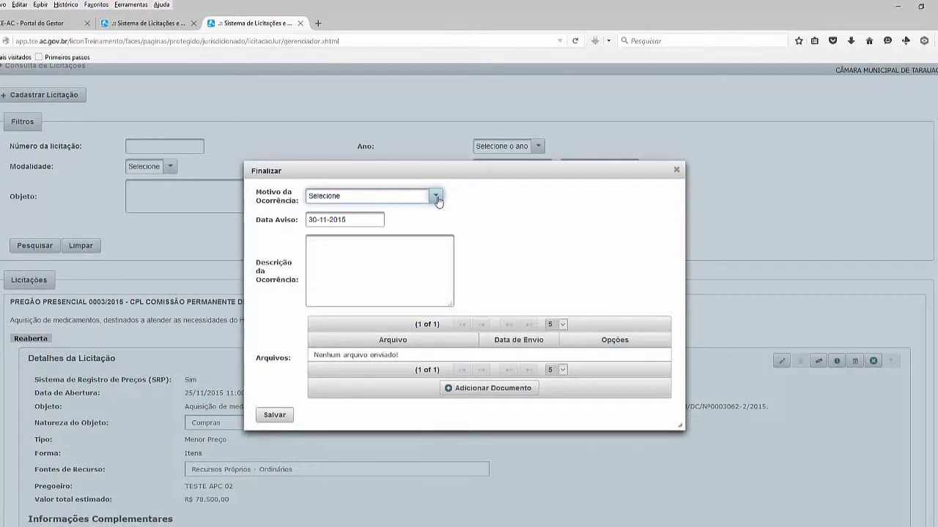
left_click(676, 170)
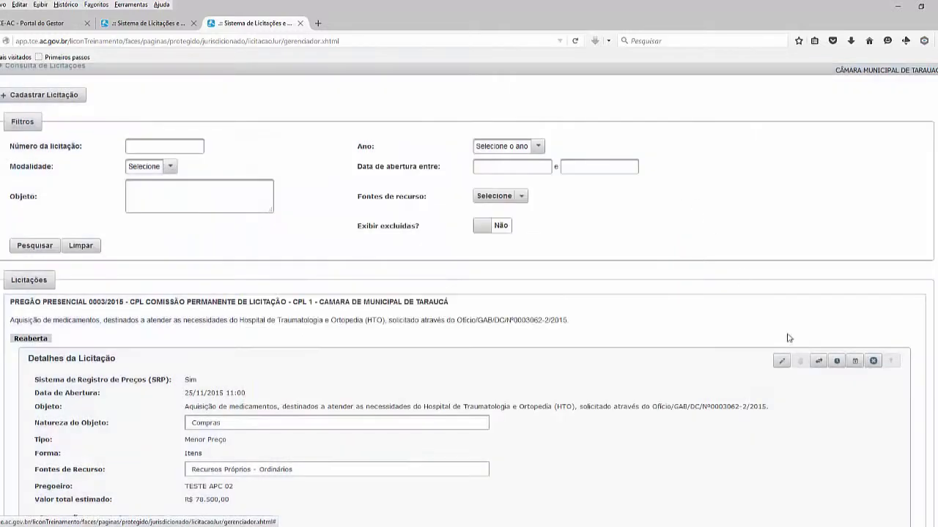
left_click(837, 361)
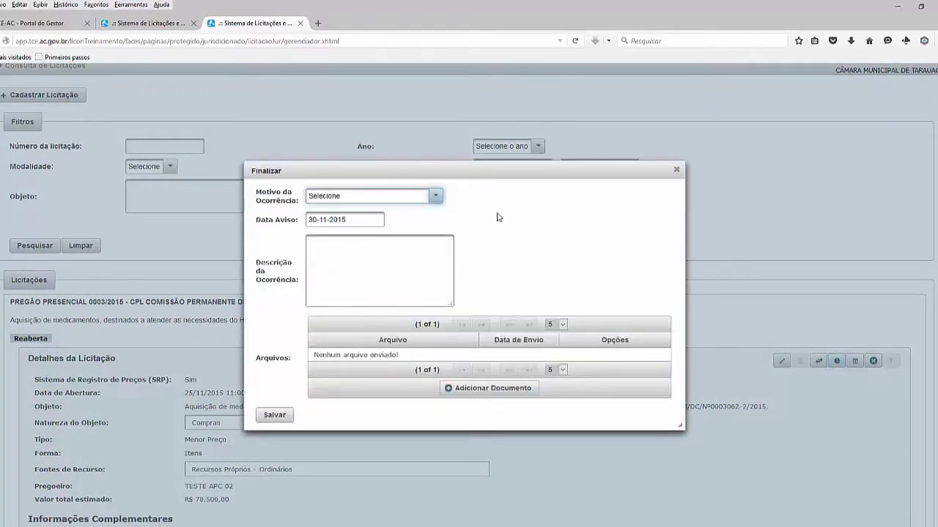
left_click(436, 195)
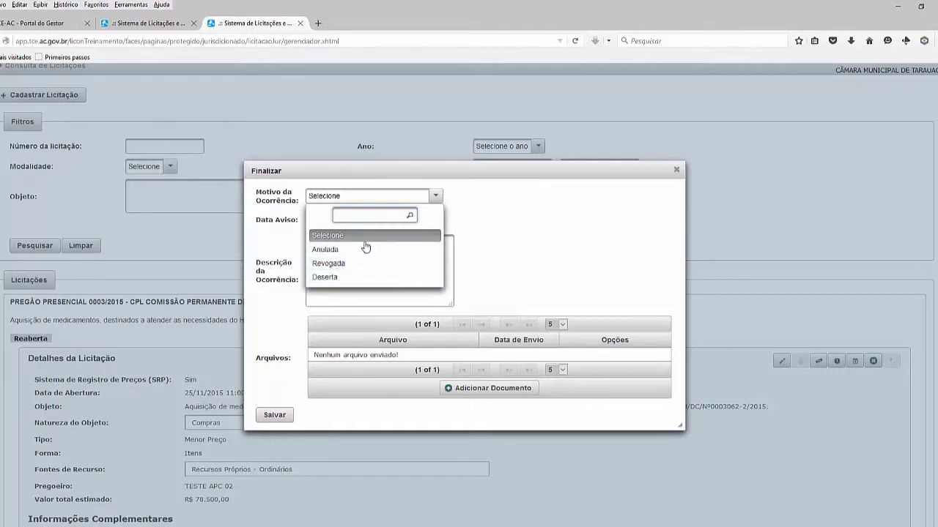
left_click(580, 206)
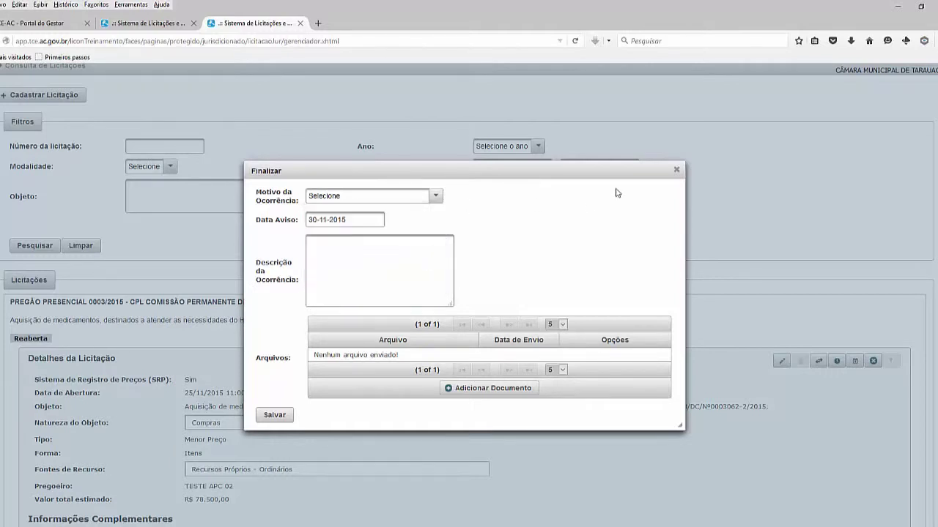
left_click(676, 170)
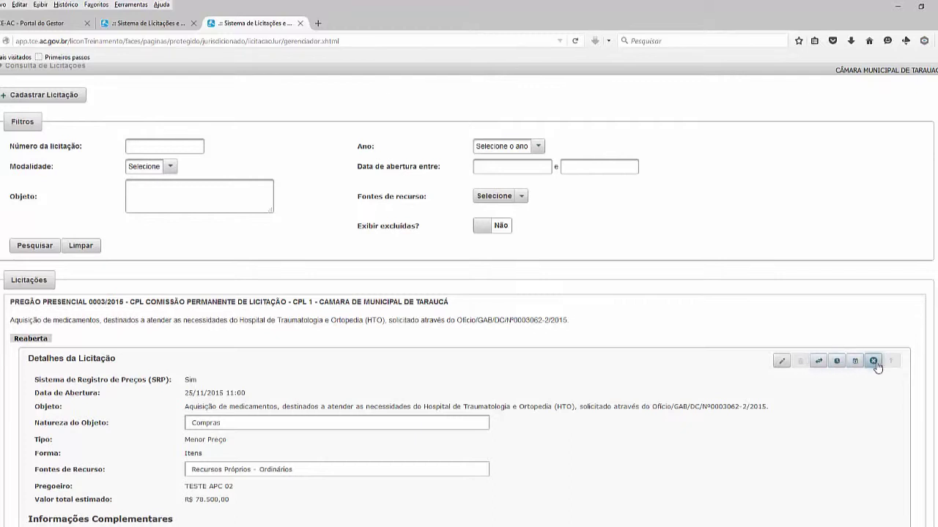
left_click(819, 363)
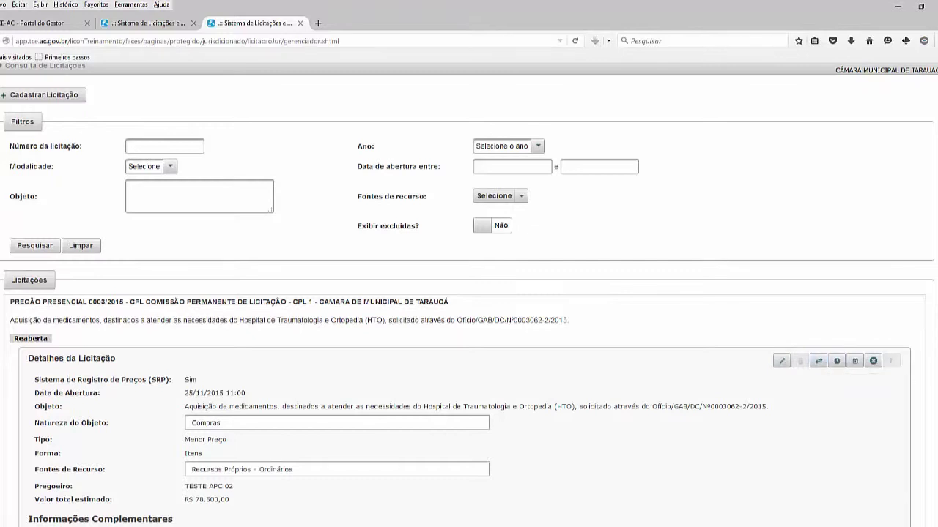